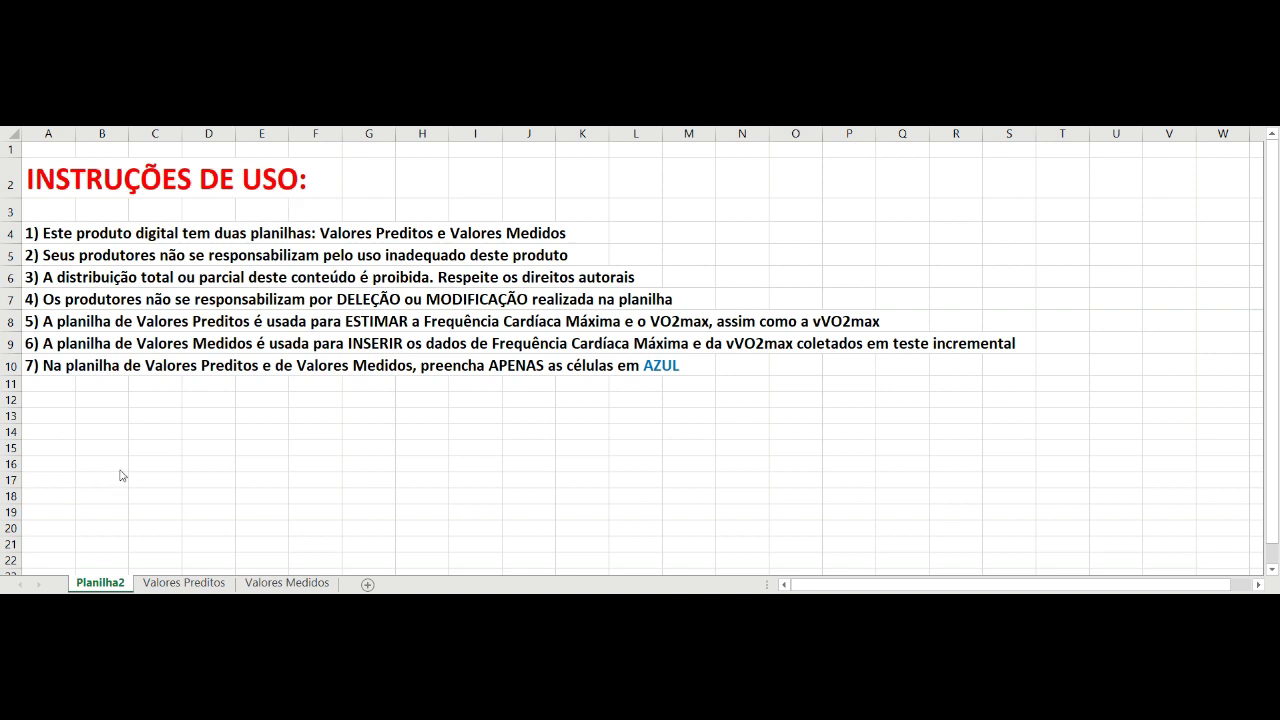
# Look through the Valores Preditos and Valores Medidos sheets, then return to the Planilha2 instructions sheet.
pyautogui.click(170, 583)
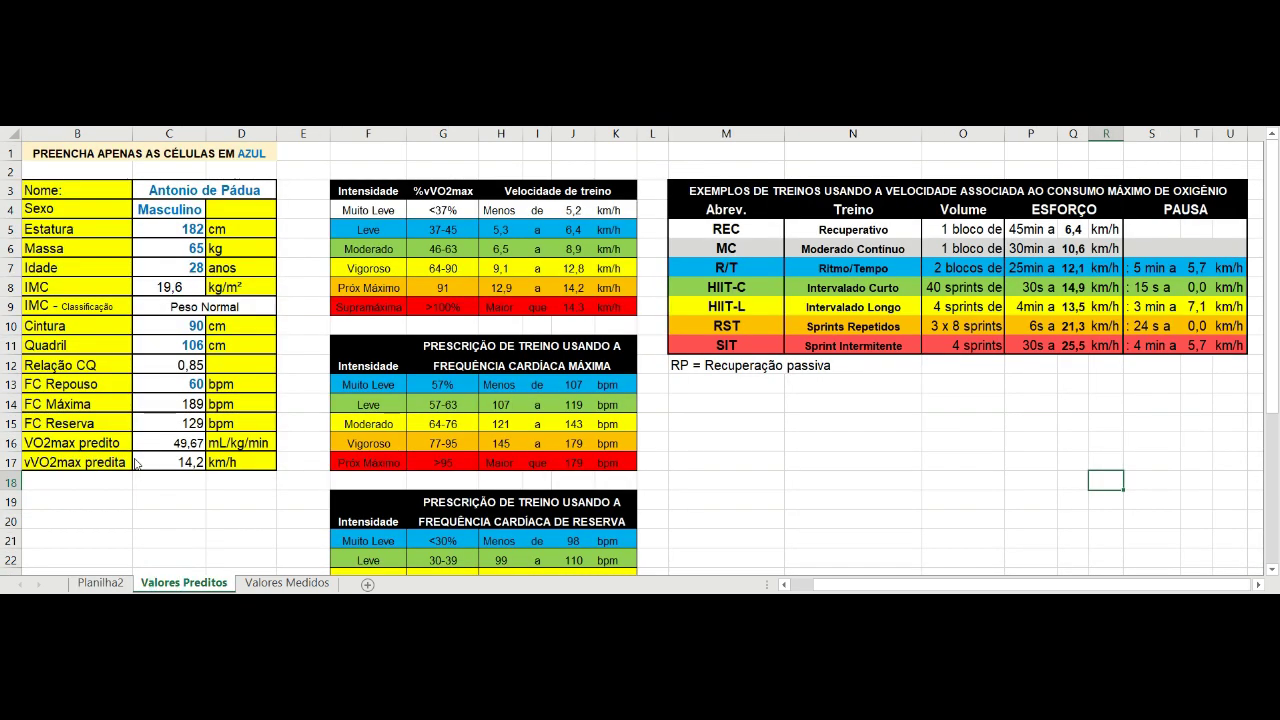
pyautogui.hotkey('ctrl', 'pagedown')
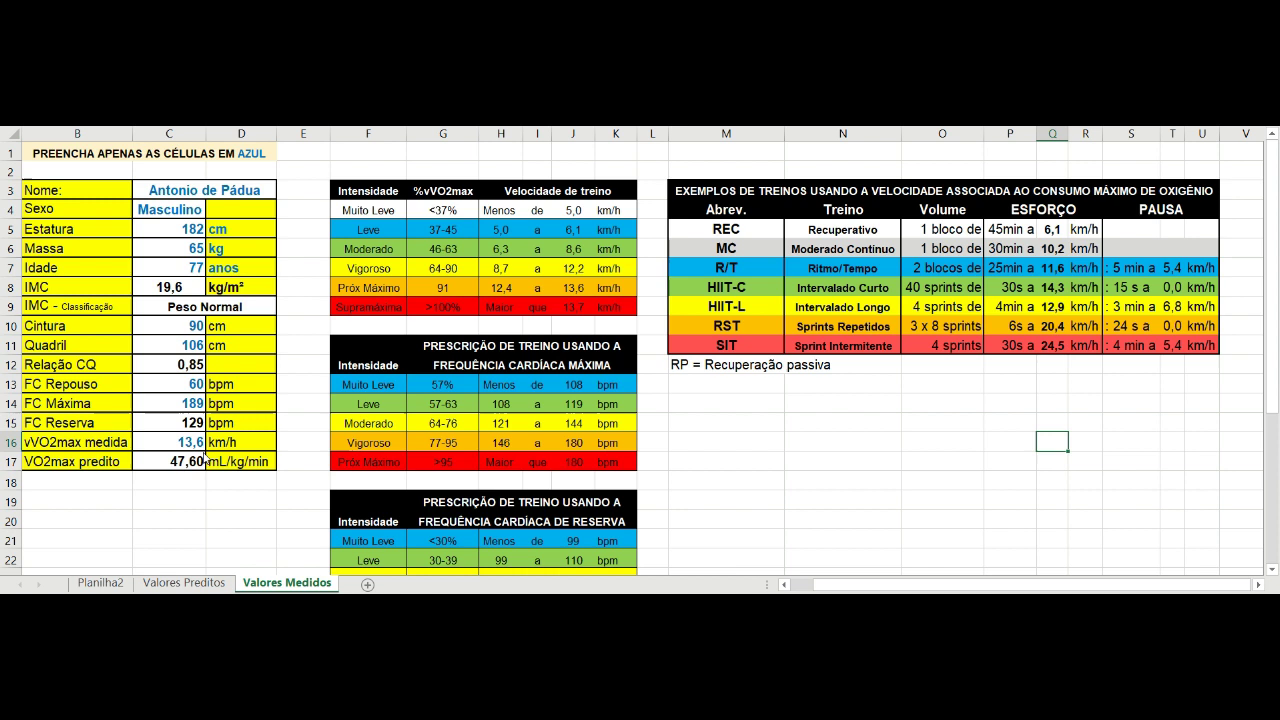
pyautogui.hotkey('ctrl', 'pageup')
pyautogui.hotkey('ctrl', 'pagedown')
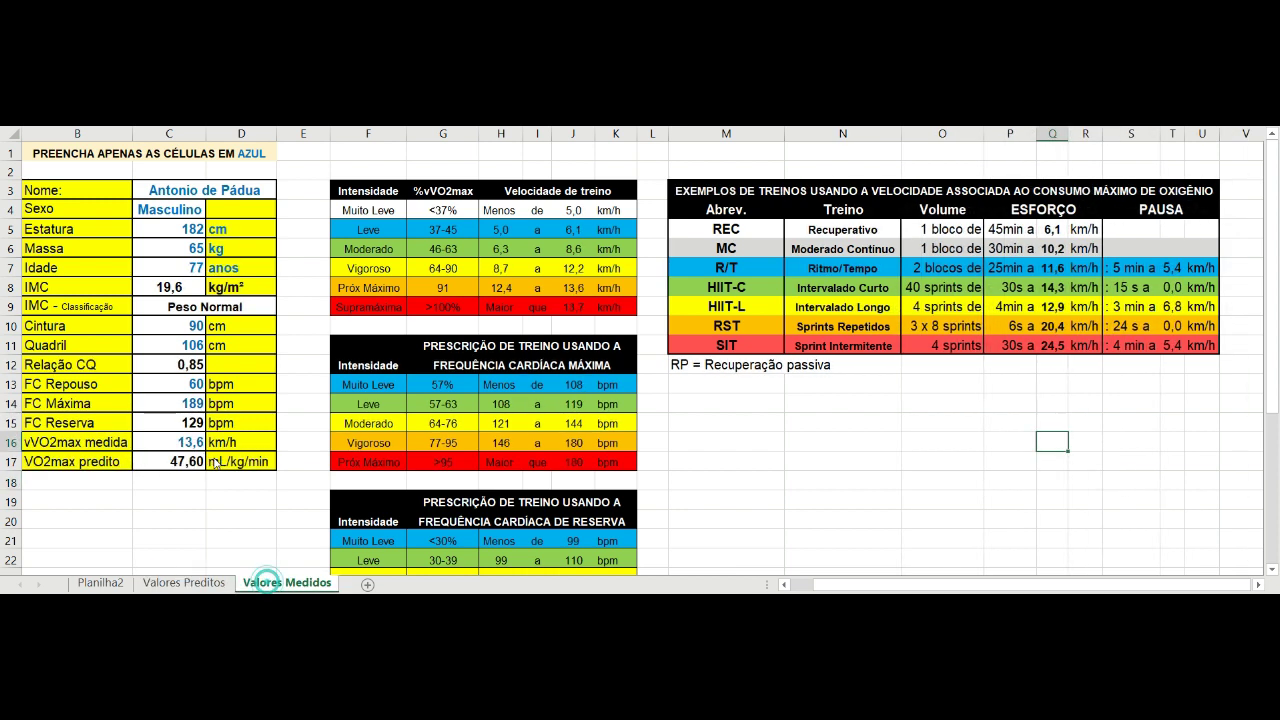
pyautogui.hotkey('ctrl', 'pageup')
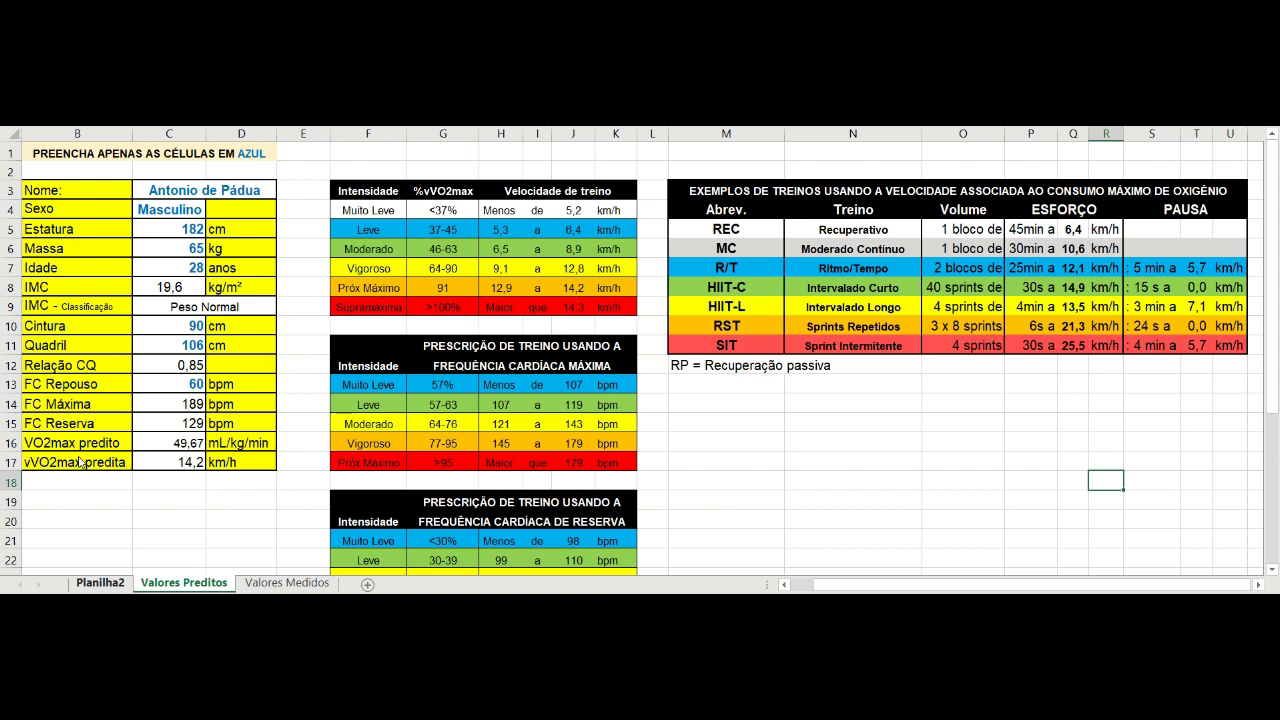
pyautogui.hotkey('ctrl', 'pageup')
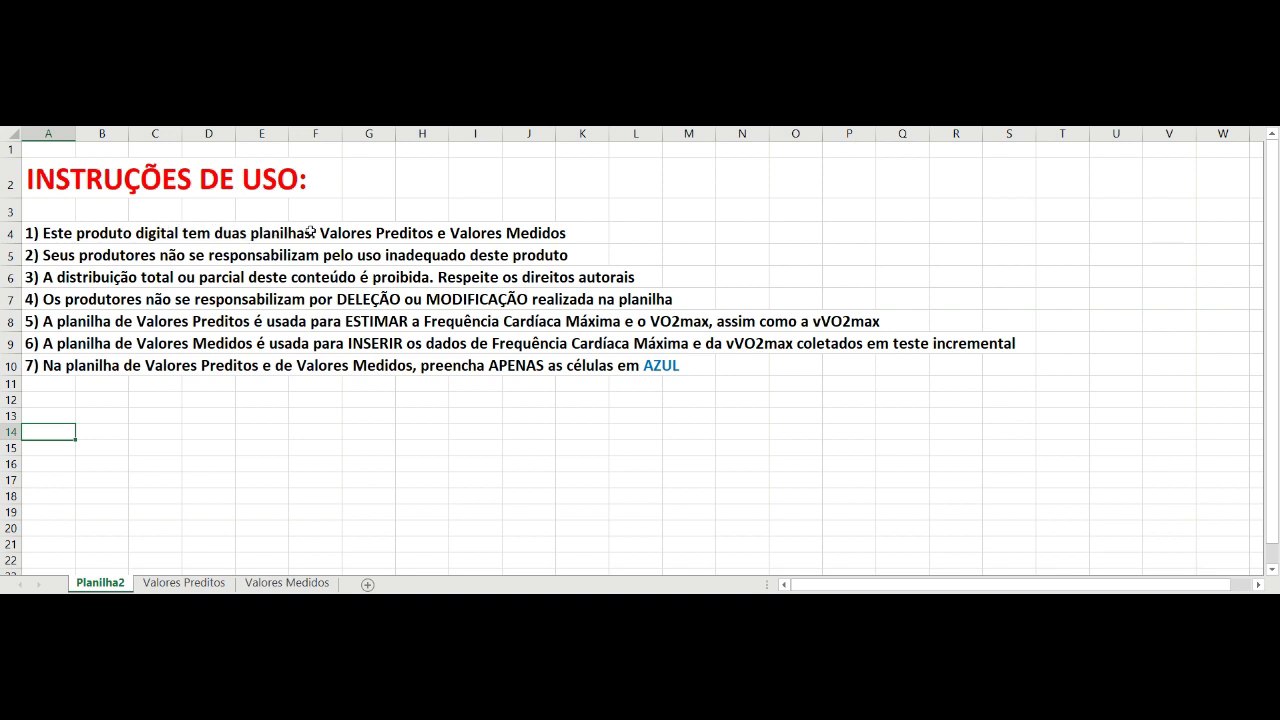
# Colour instruction 4 in A7 red and instruction 5 in A8 dark red.
pyautogui.click(30, 299)
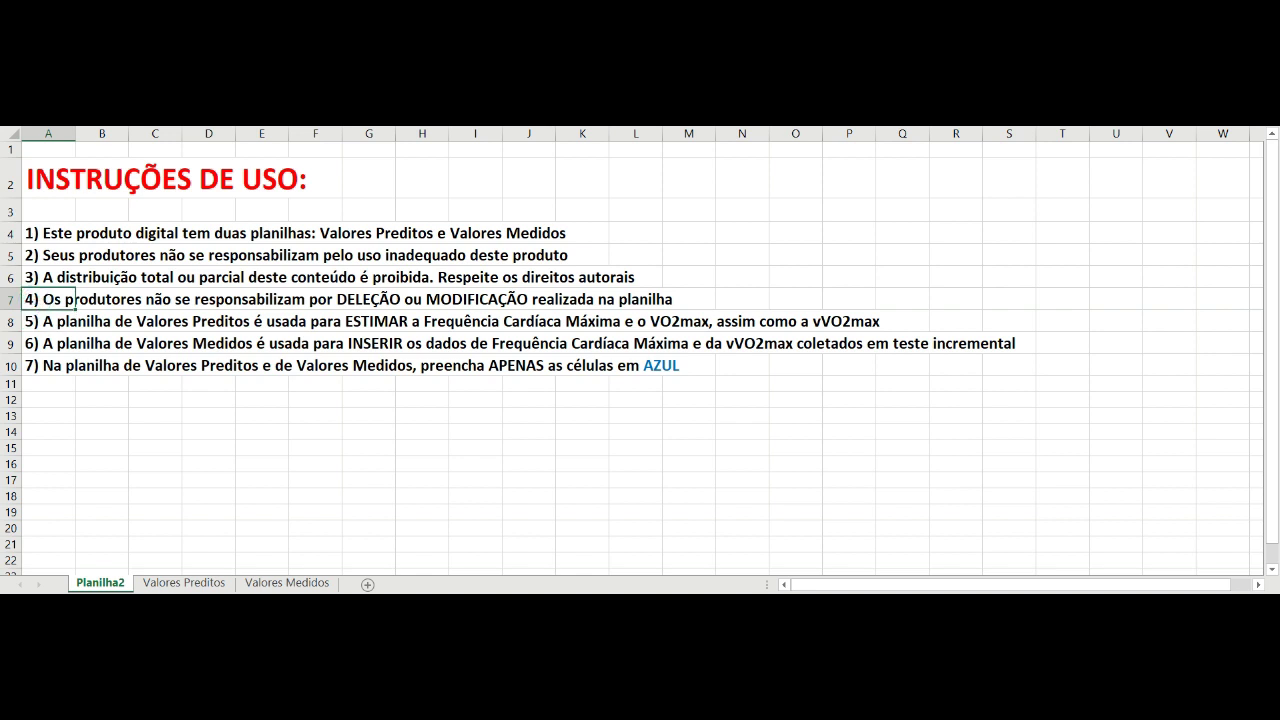
pyautogui.click(255, 118)
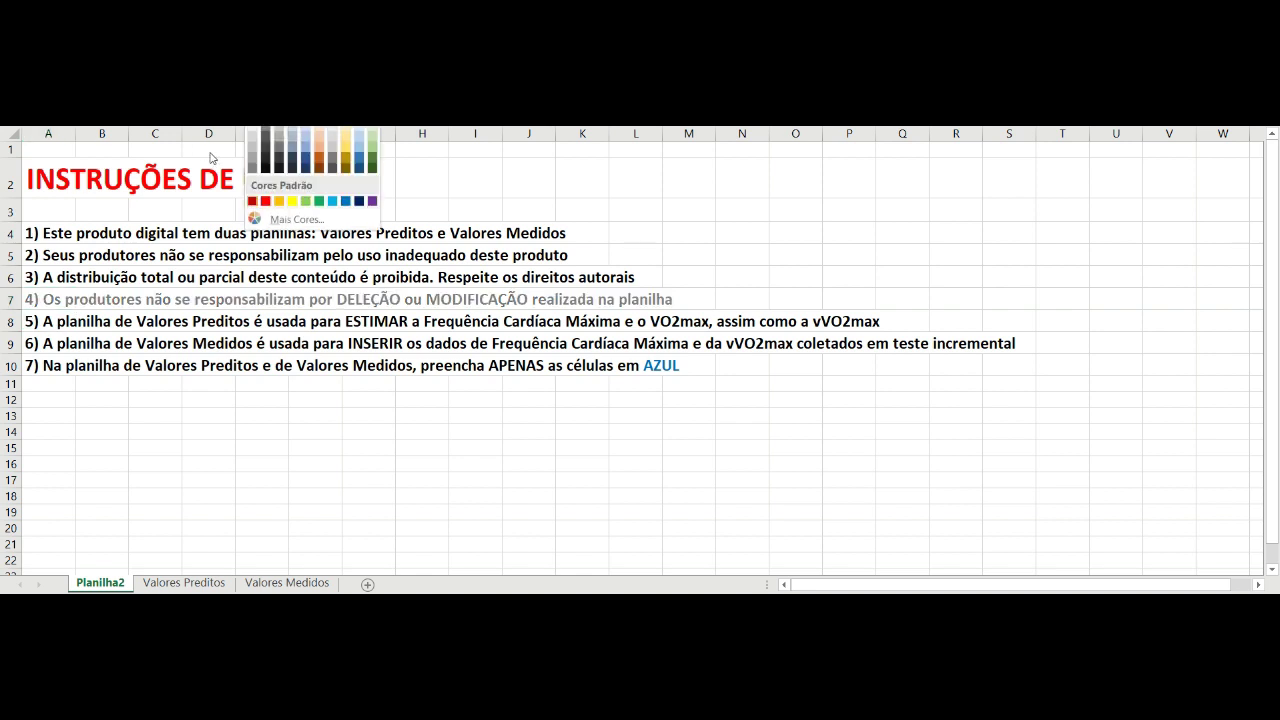
pyautogui.click(265, 200)
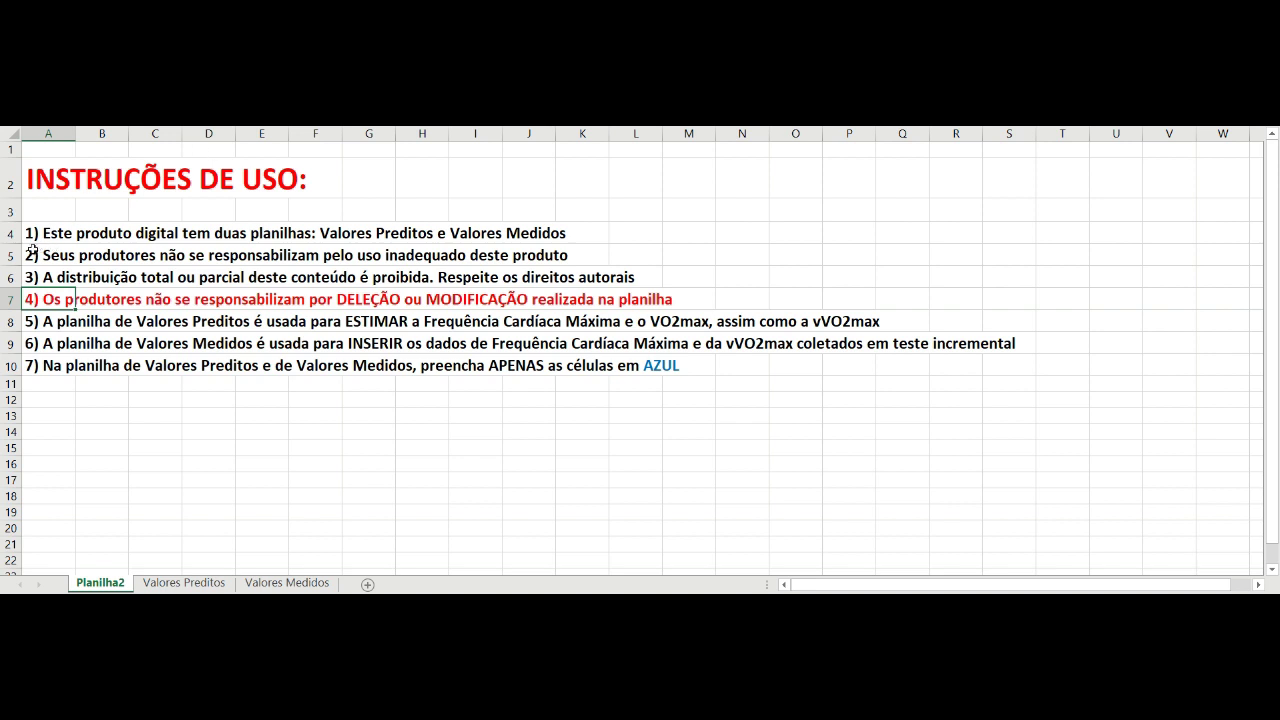
pyautogui.press('Down')
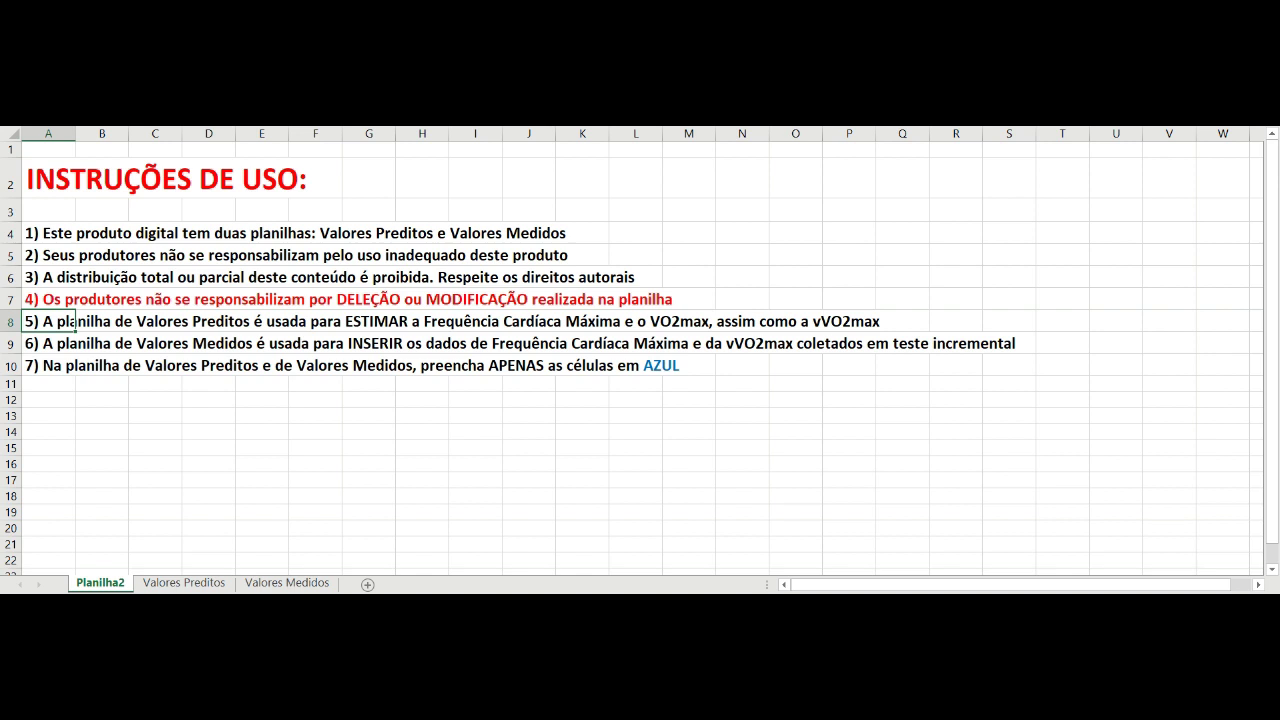
pyautogui.click(255, 118)
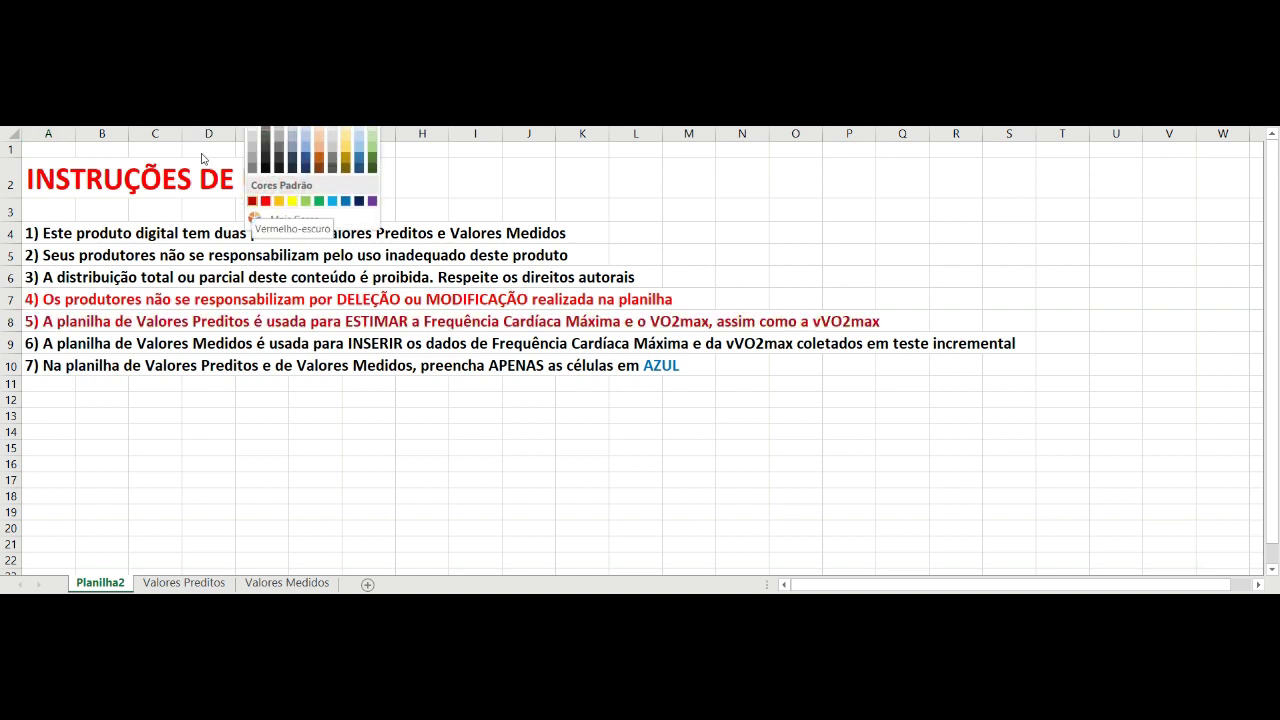
pyautogui.press('Return')
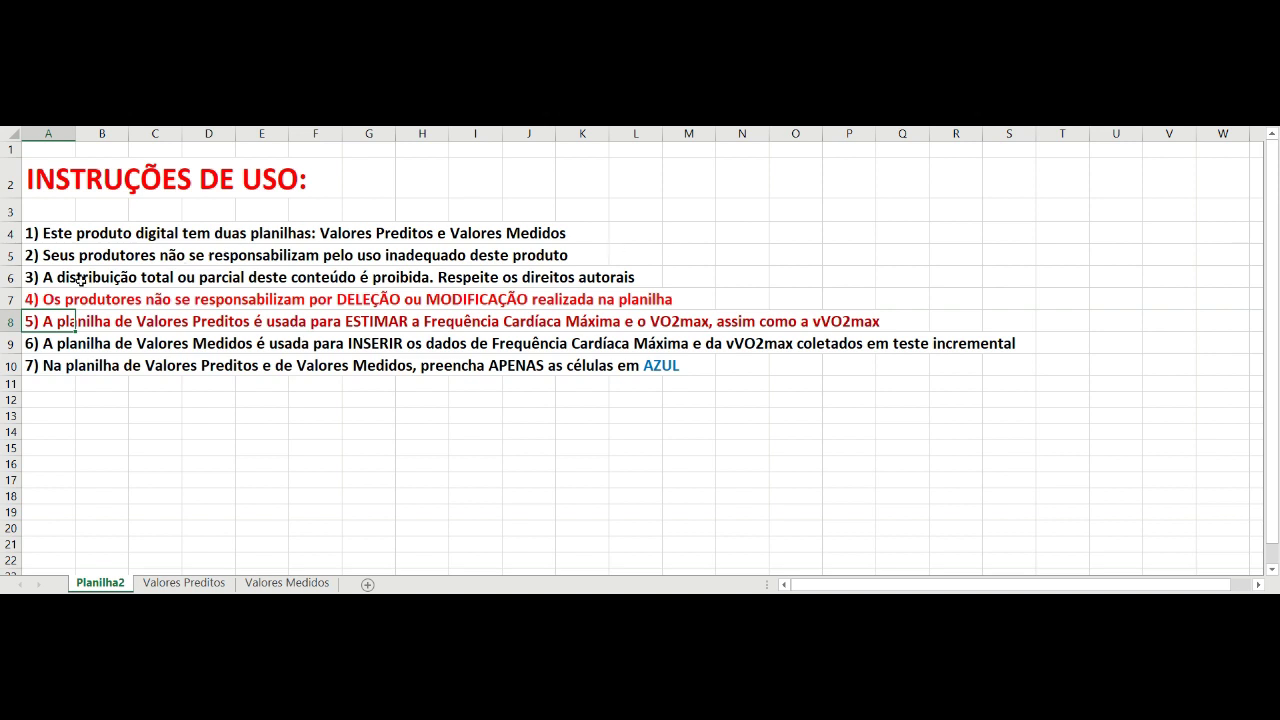
# Colour instruction 6 in A9 blue.
pyautogui.press('Down')
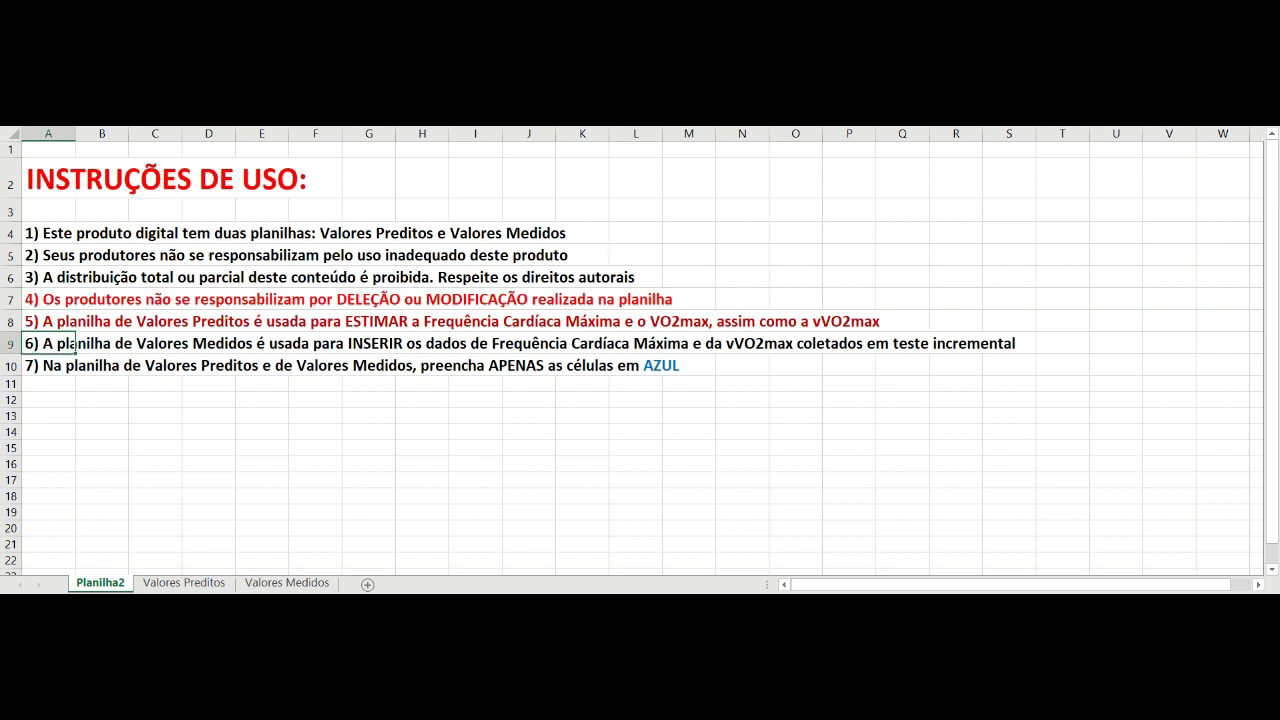
pyautogui.click(265, 115)
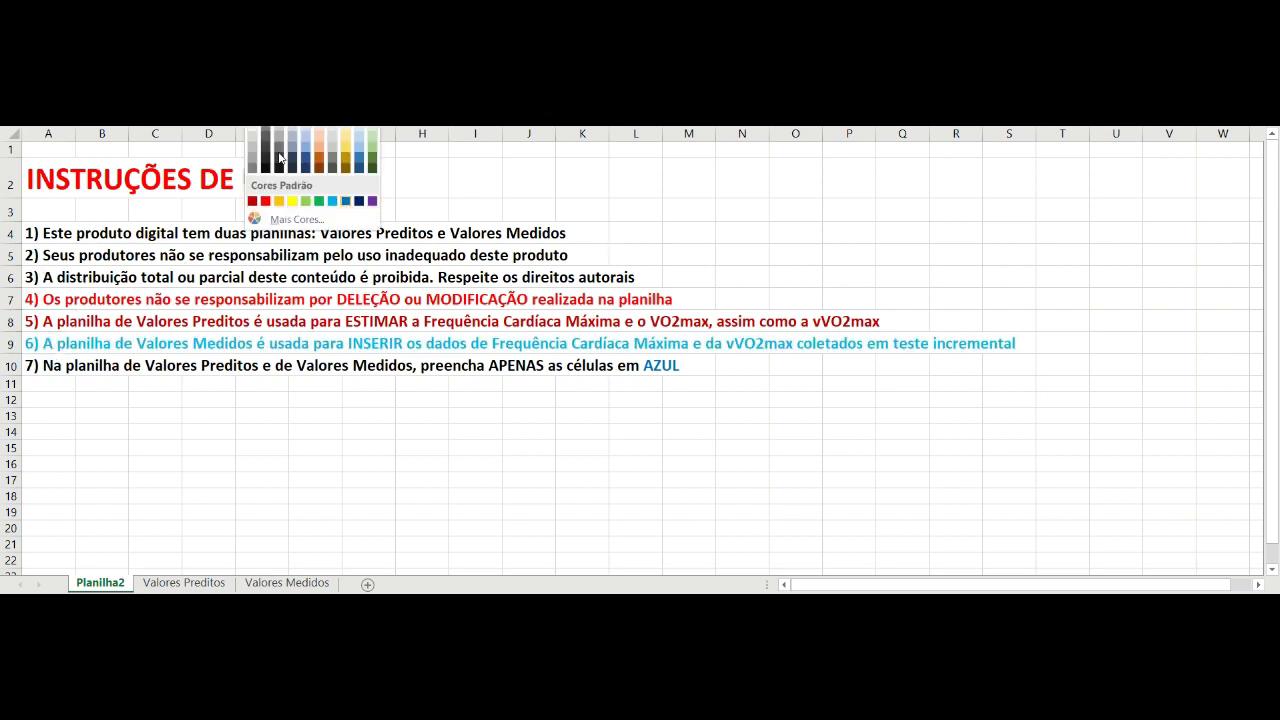
pyautogui.click(348, 200)
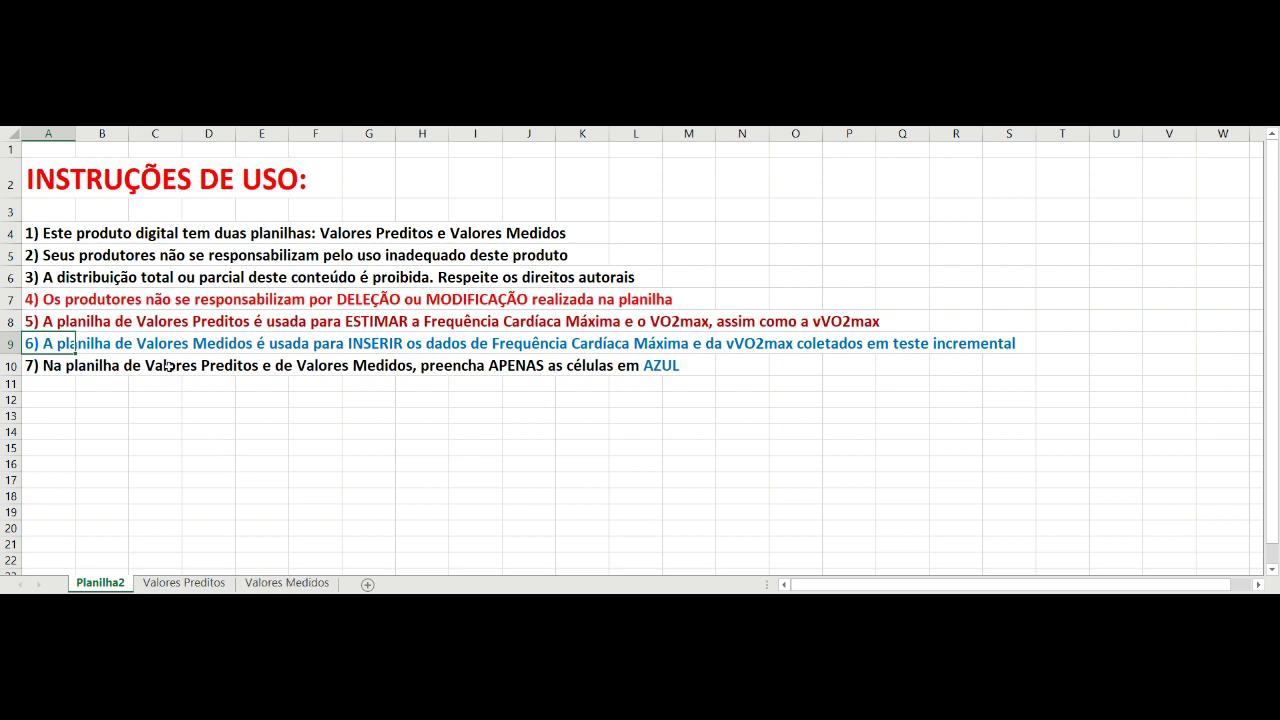
# Switch to the Valores Preditos sheet.
pyautogui.press('Down')
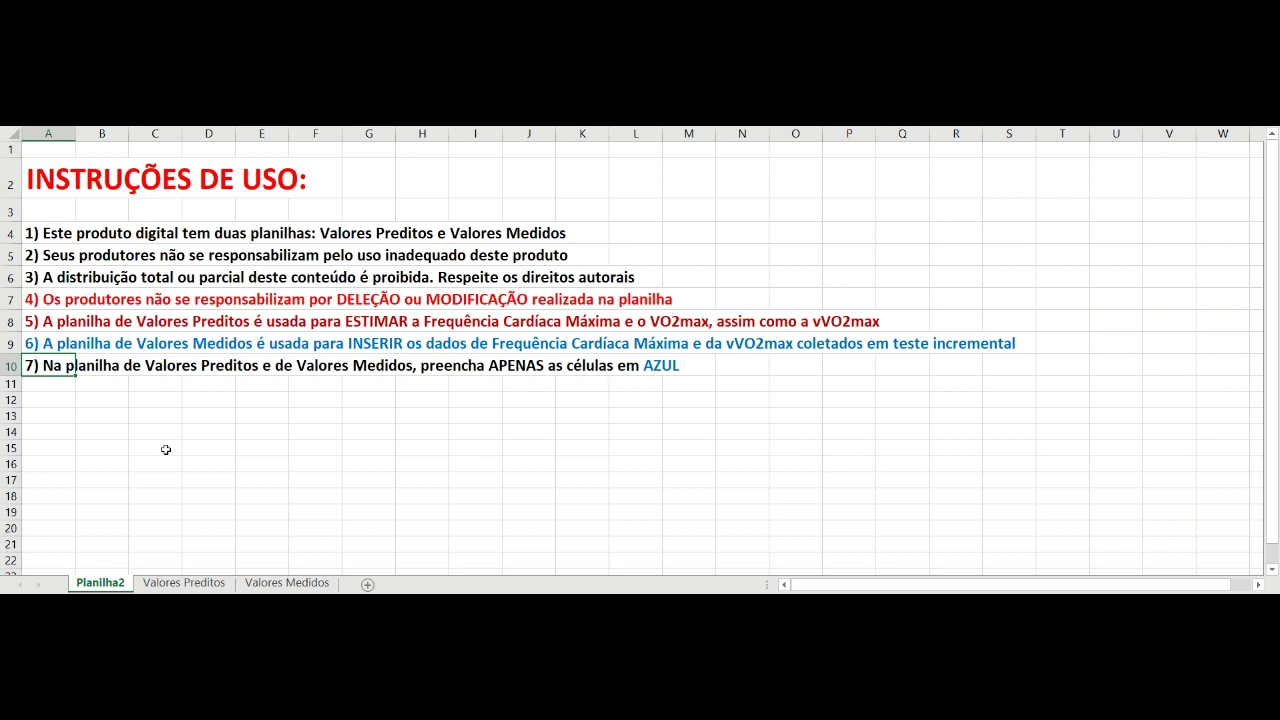
pyautogui.hotkey('ctrl', 'shift', 'pagedown')
pyautogui.hotkey('ctrl', 'pagedown')
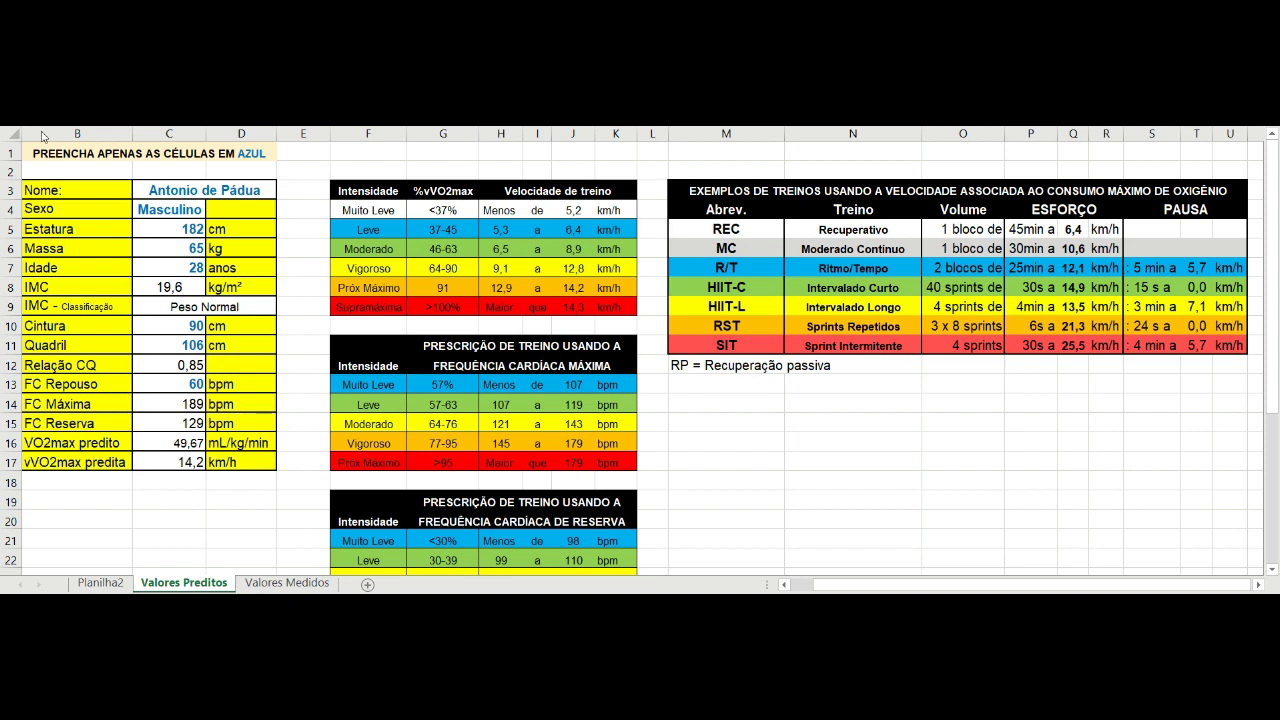
# Enter the client's name in C3, then replace it with a different client's name.
pyautogui.click(58, 170)
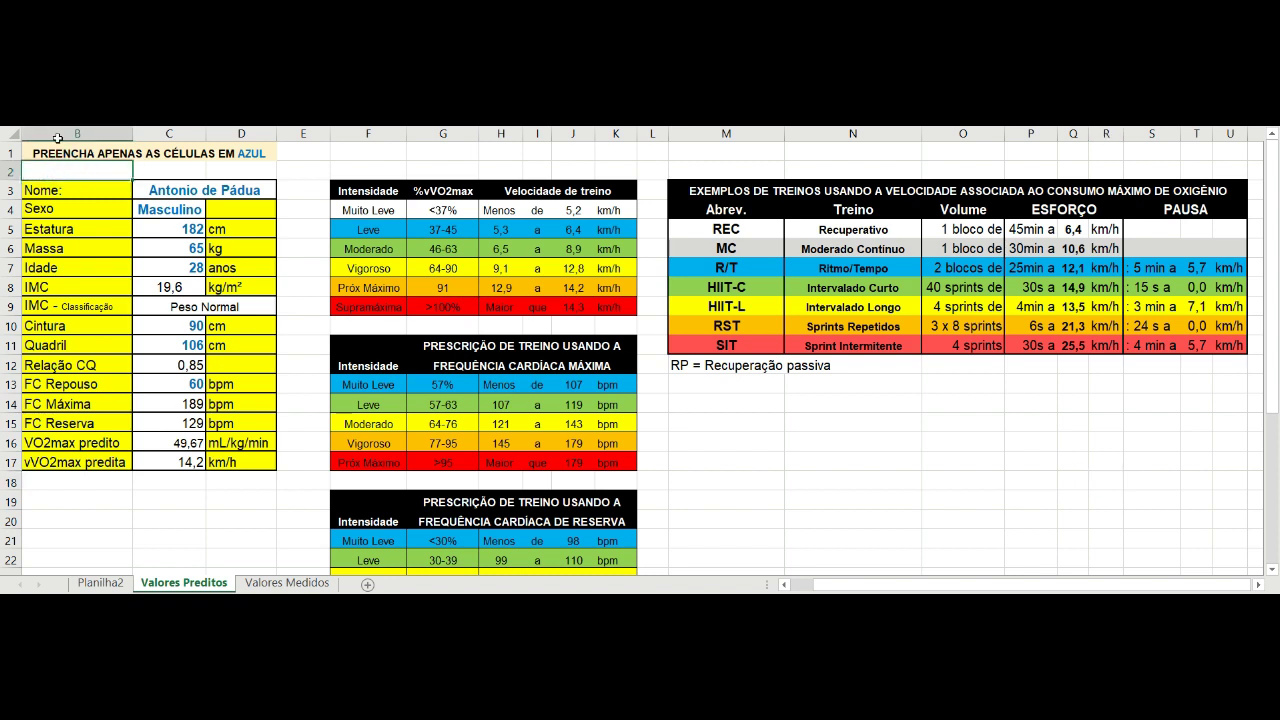
pyautogui.press('Down')
pyautogui.press('Right')
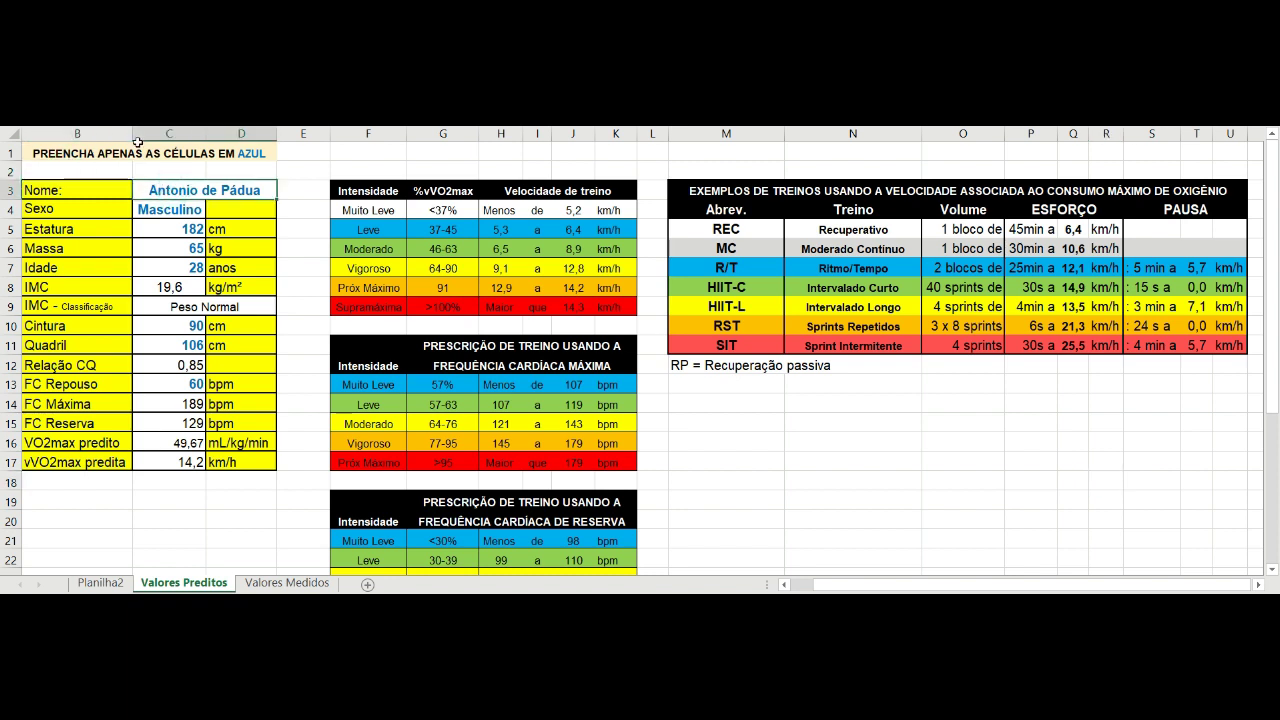
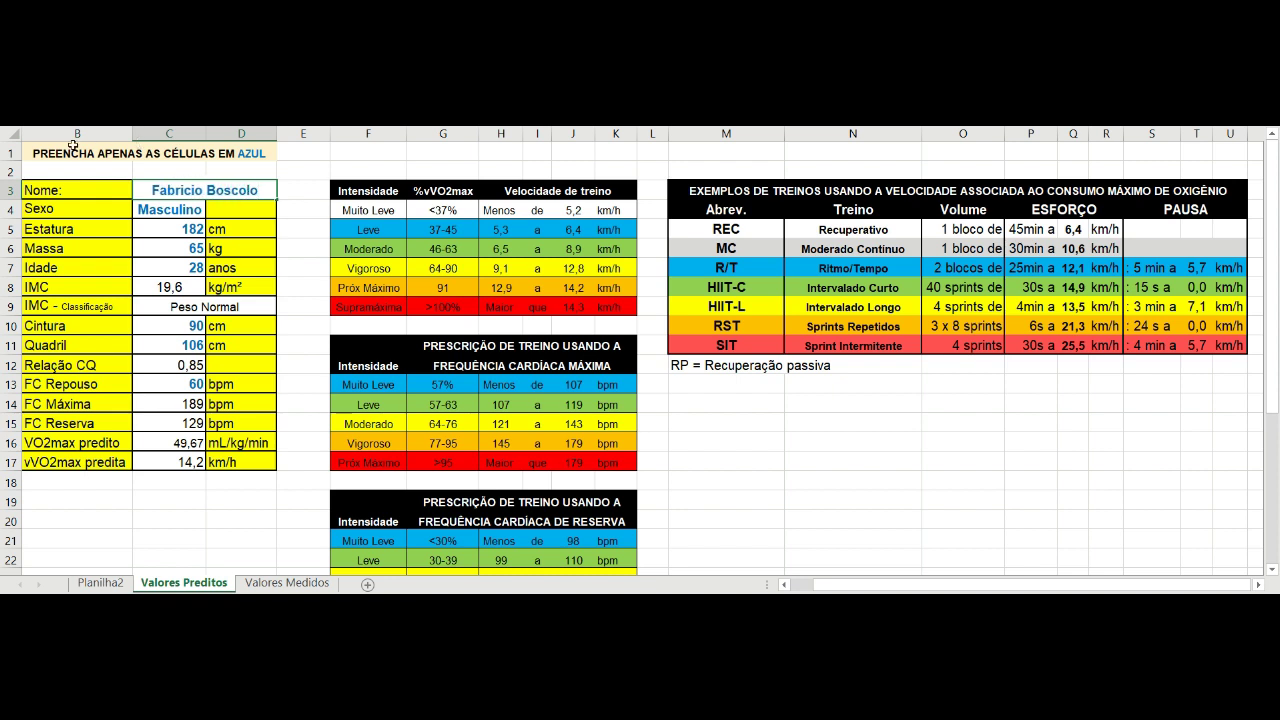
pyautogui.press('Return')
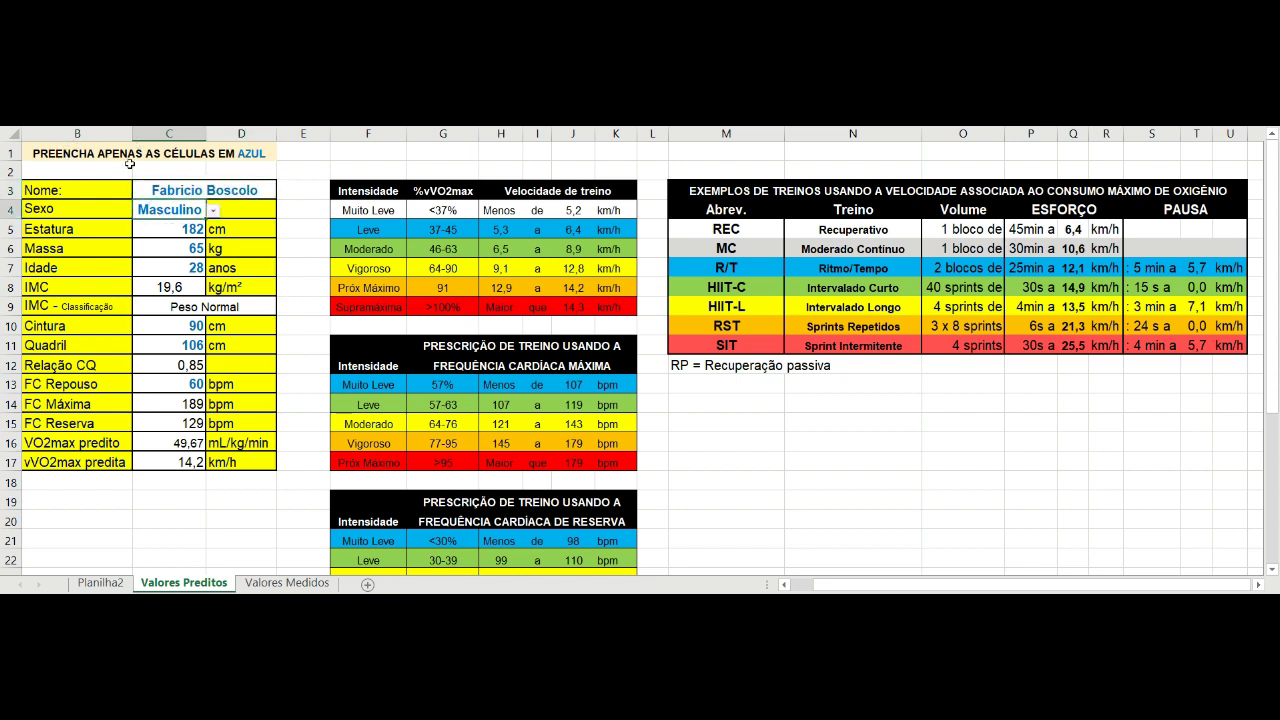
pyautogui.press('Up')
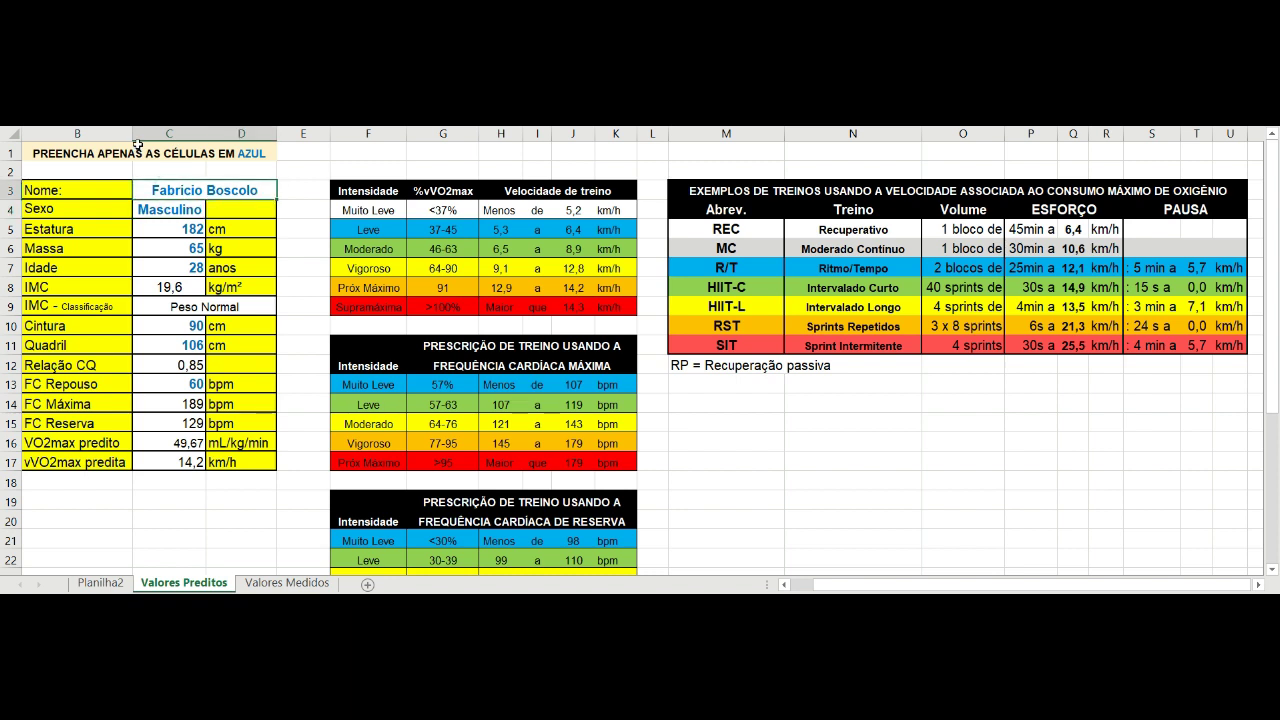
pyautogui.write('Paula Toller')
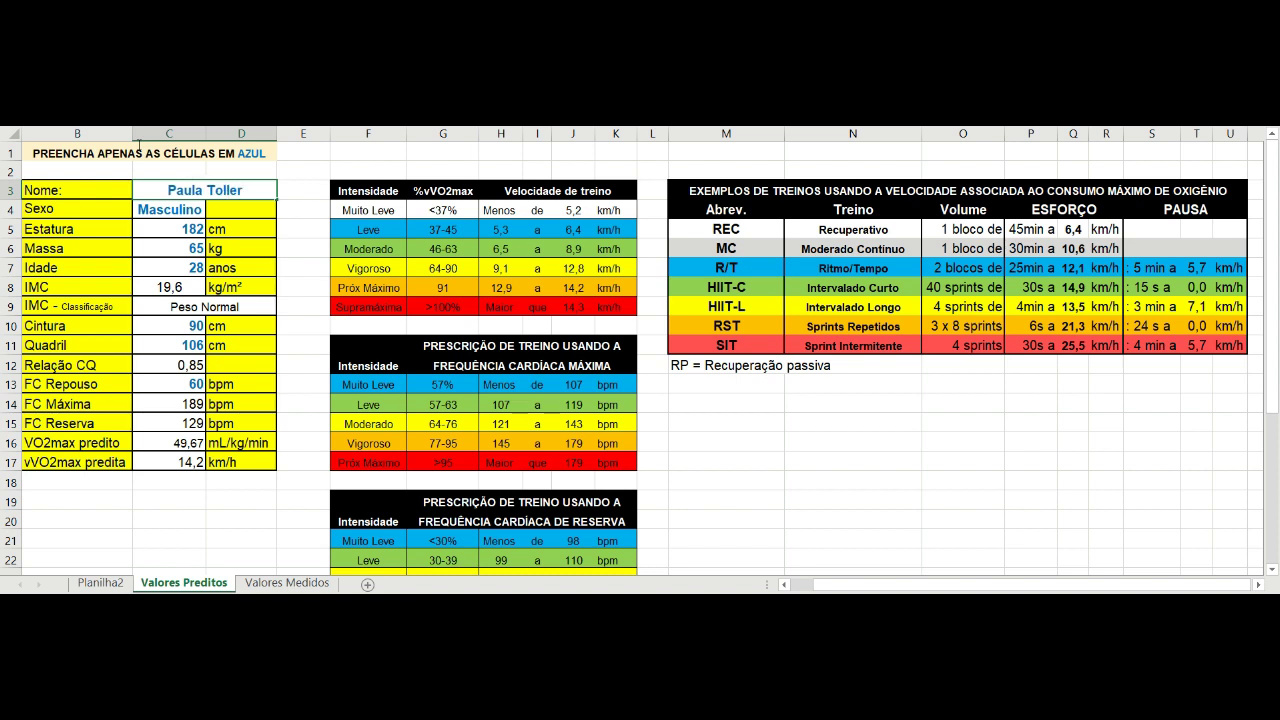
pyautogui.press('Return')
# Set the client's sex in C4 to Feminino.
pyautogui.hotkey('alt', 'Down')
pyautogui.press('Down')
pyautogui.press('Return')
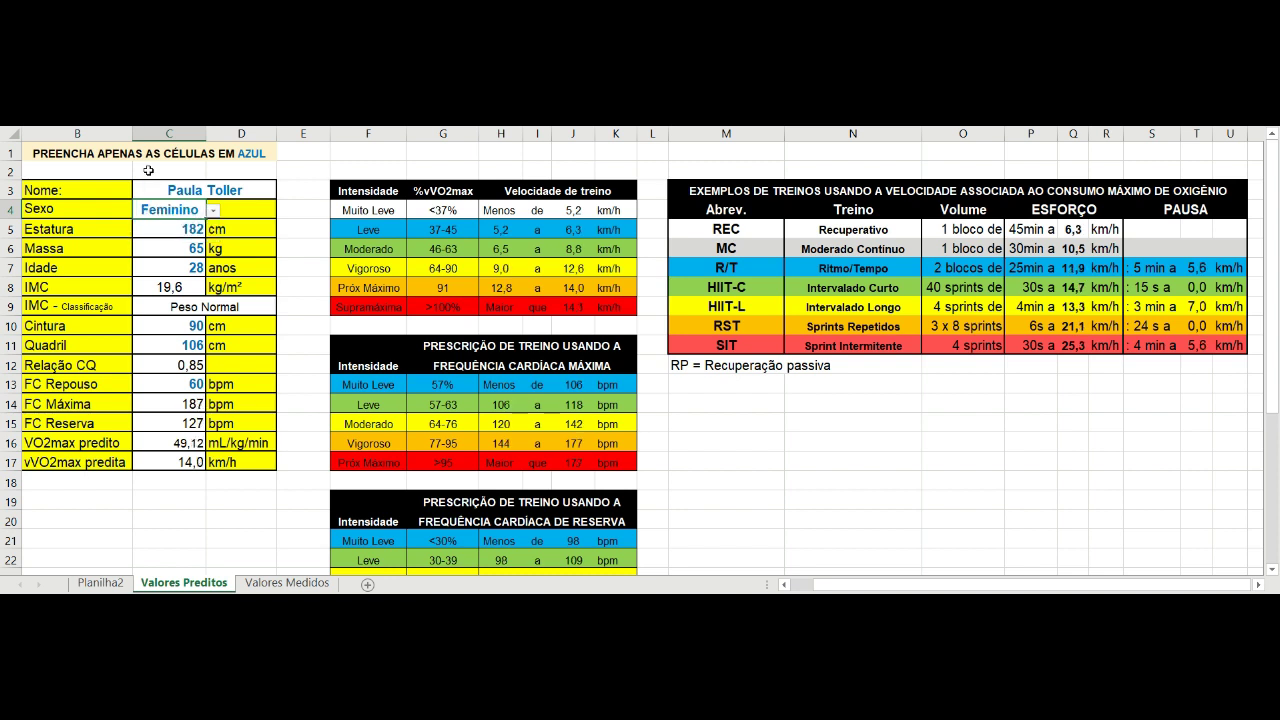
pyautogui.press('Return')
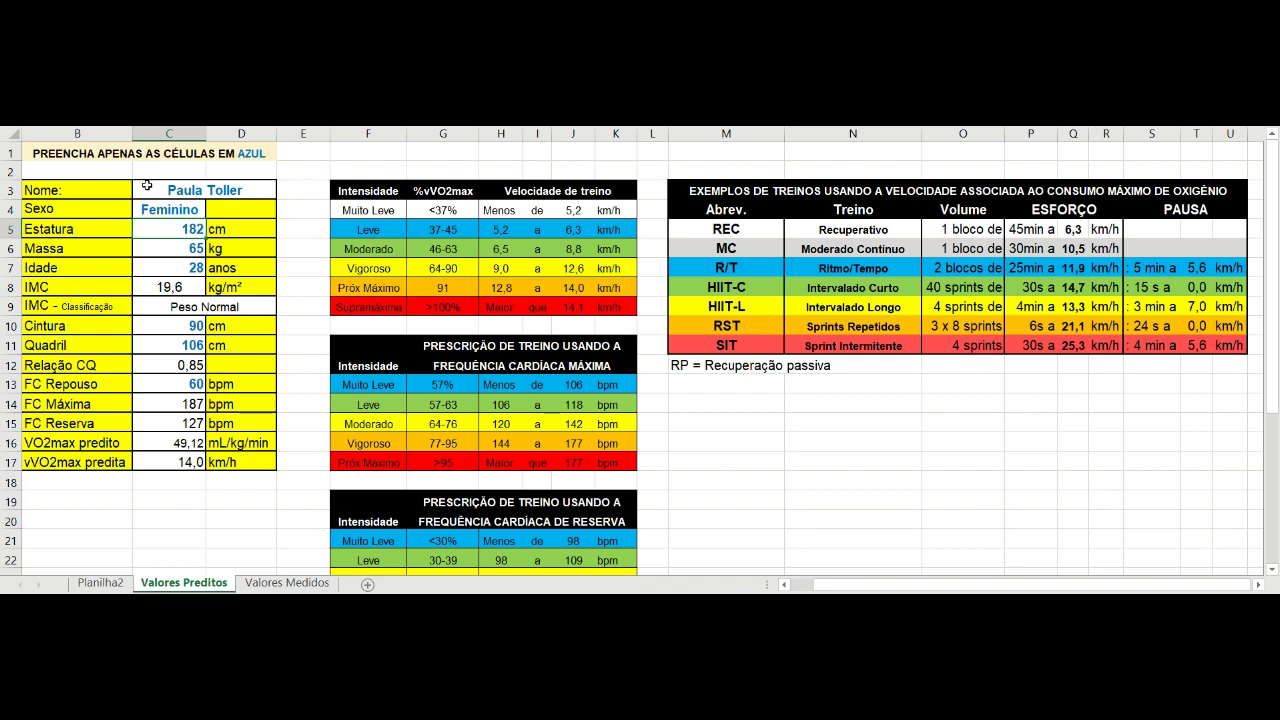
# Enter height 175, weight 58 and age 48 in C5–C7.
pyautogui.write('175')
pyautogui.press('Return')
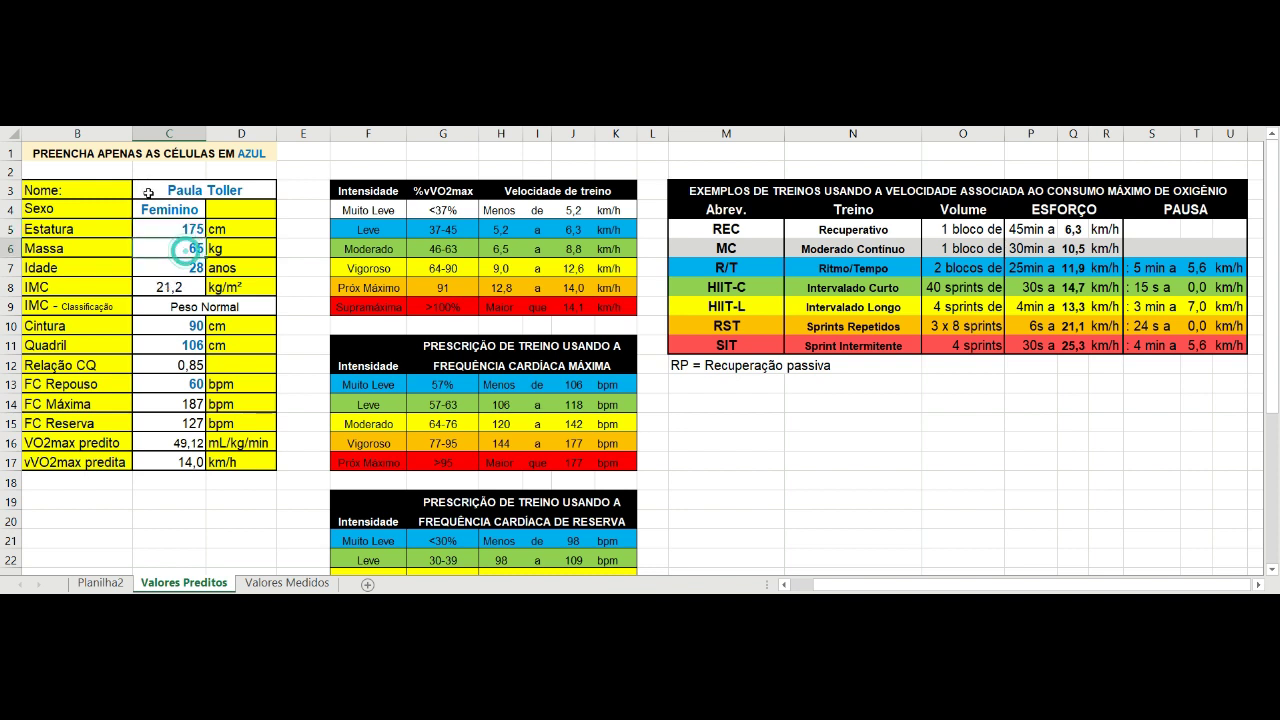
pyautogui.write('58')
pyautogui.press('Return')
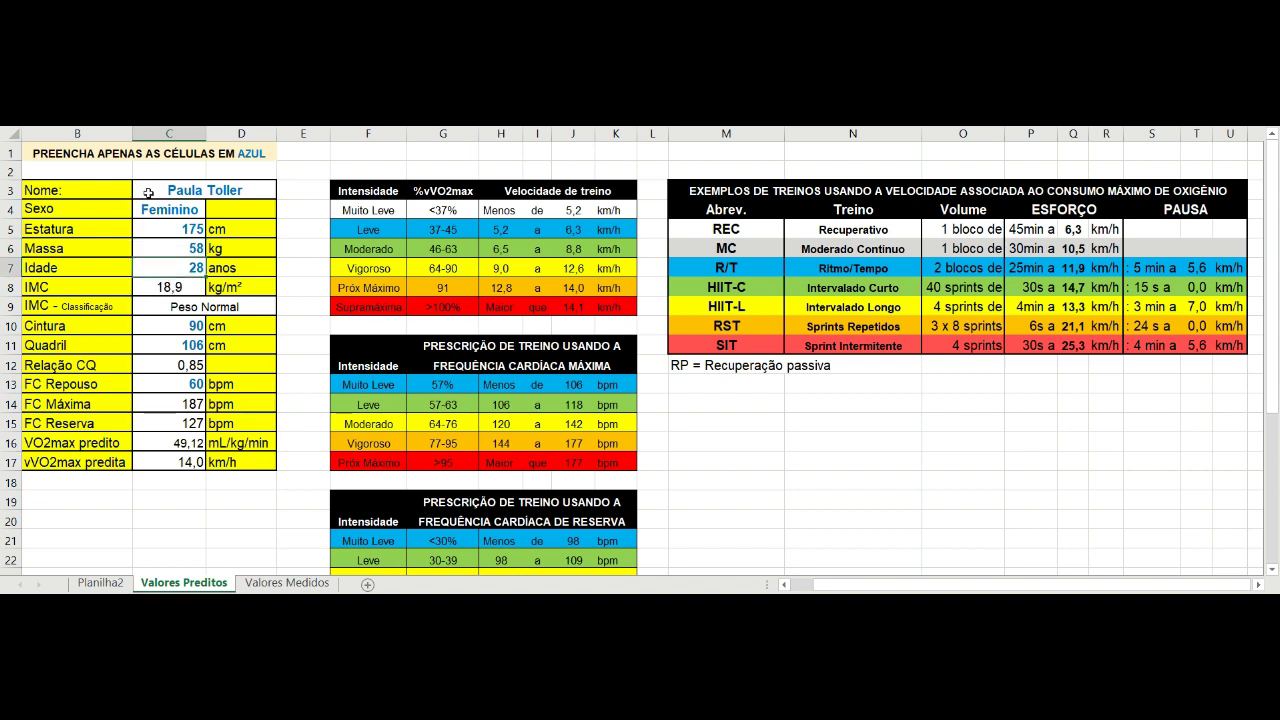
pyautogui.write('48')
pyautogui.press('Return')
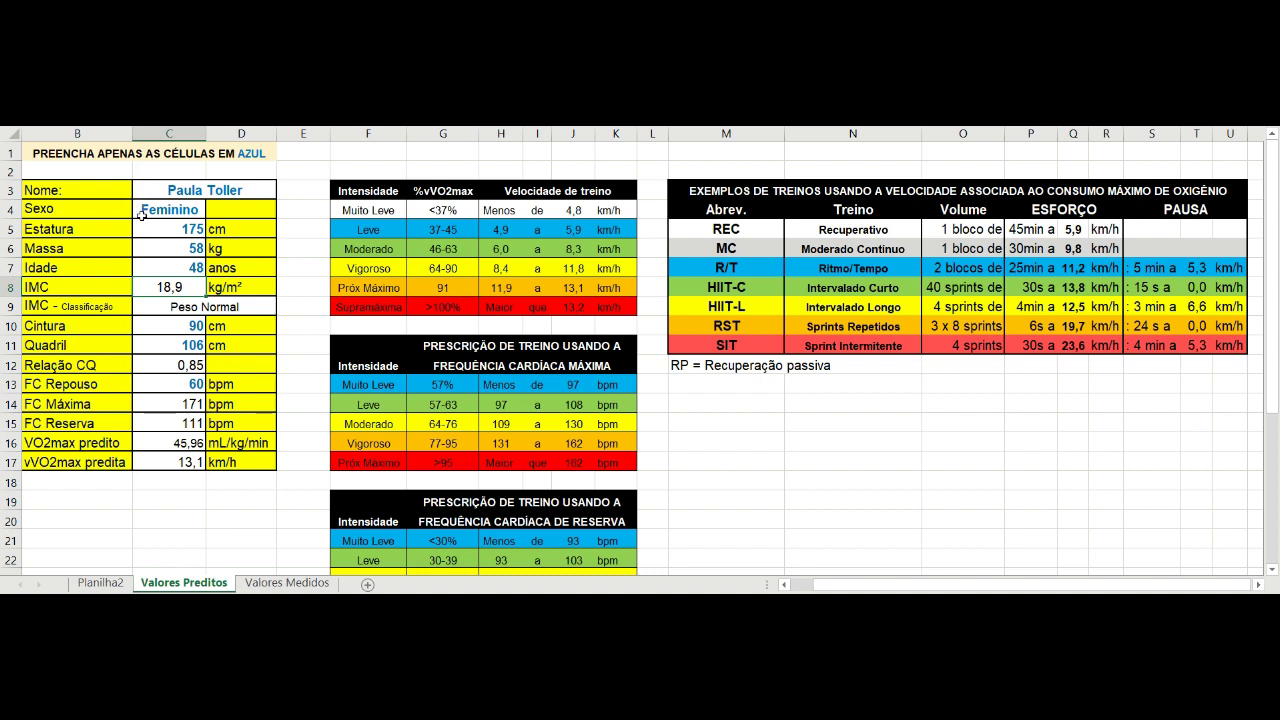
# Go to the weight cell C6 and start changing it to 158 kg.
pyautogui.moveTo(188, 267); pyautogui.dragTo(188, 248)
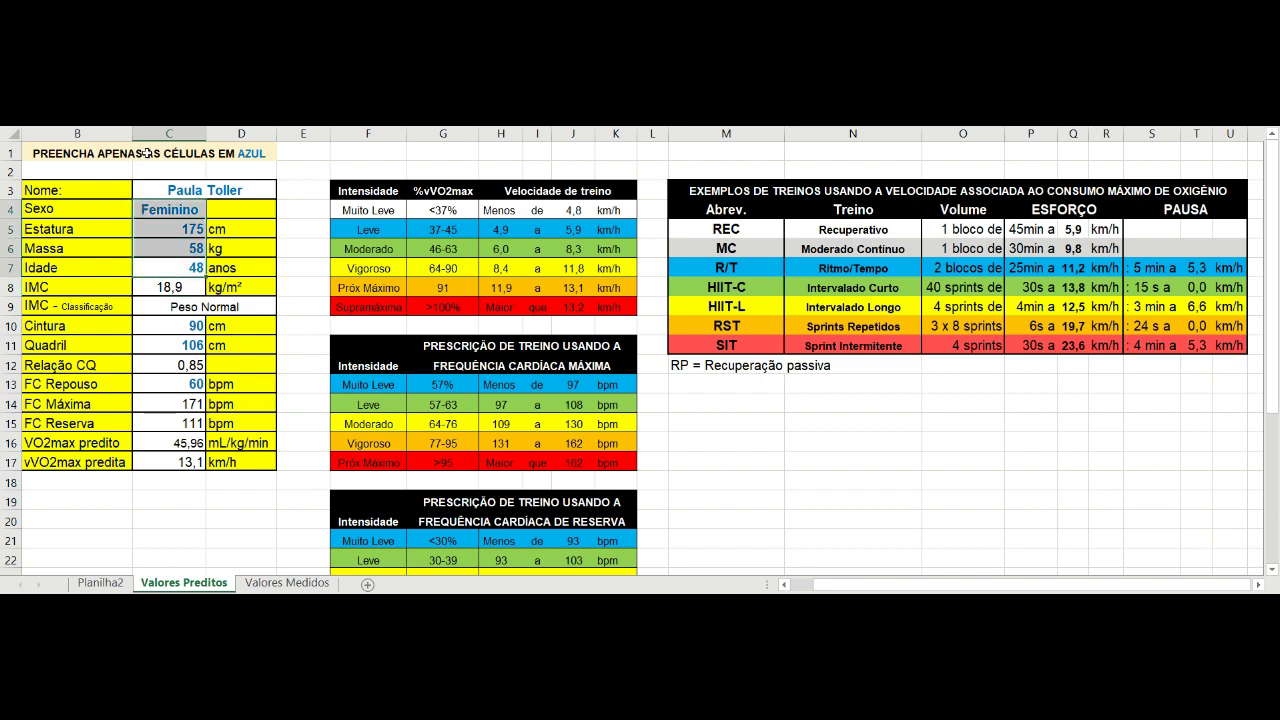
pyautogui.click(172, 212)
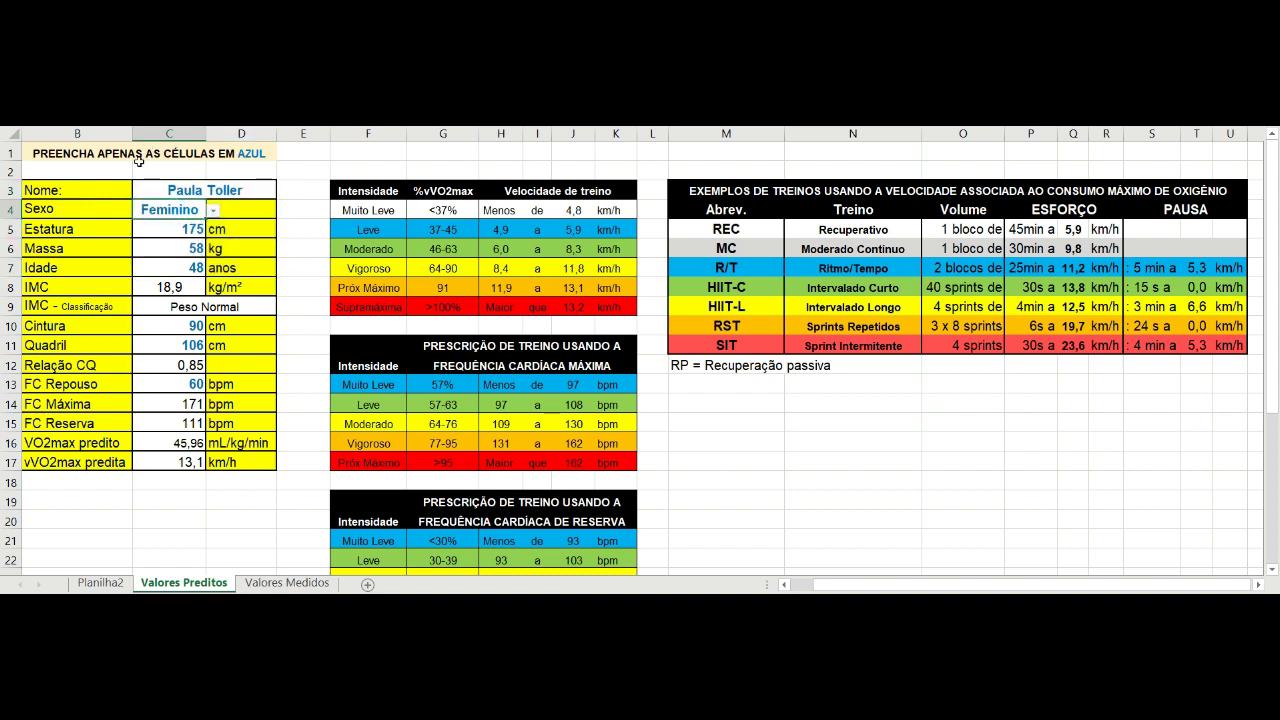
pyautogui.click(176, 230)
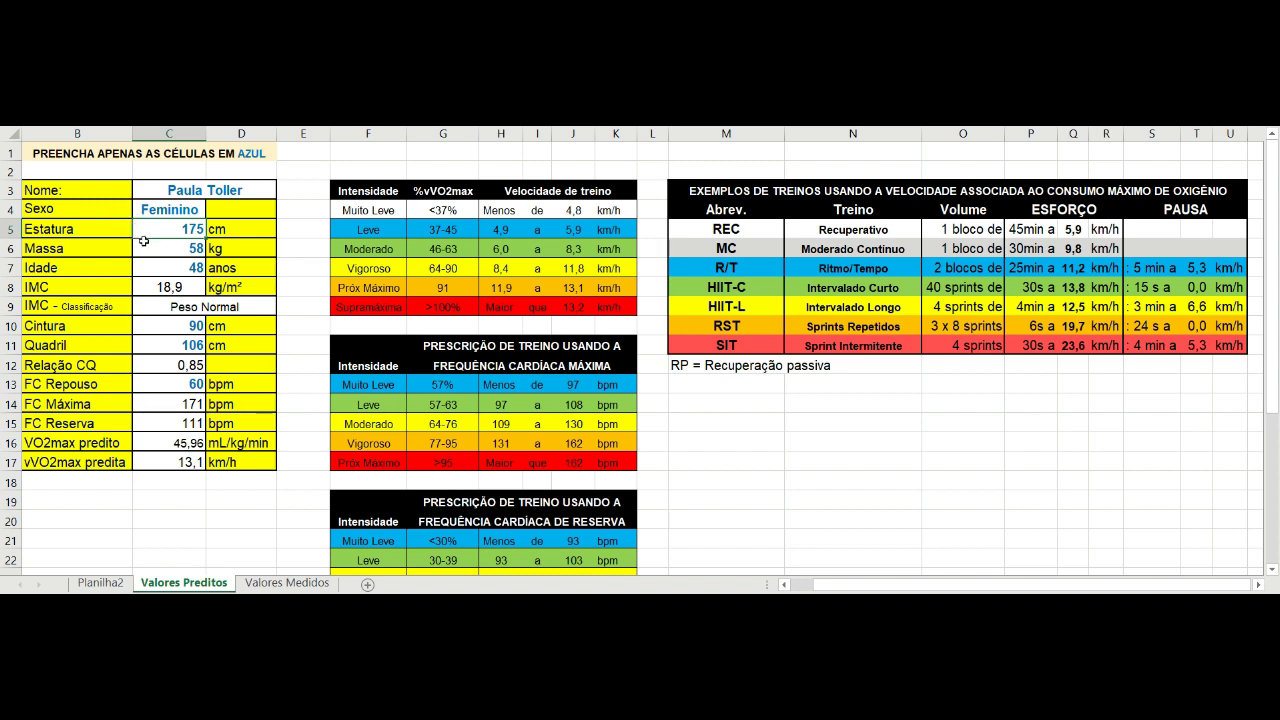
pyautogui.press('Return')
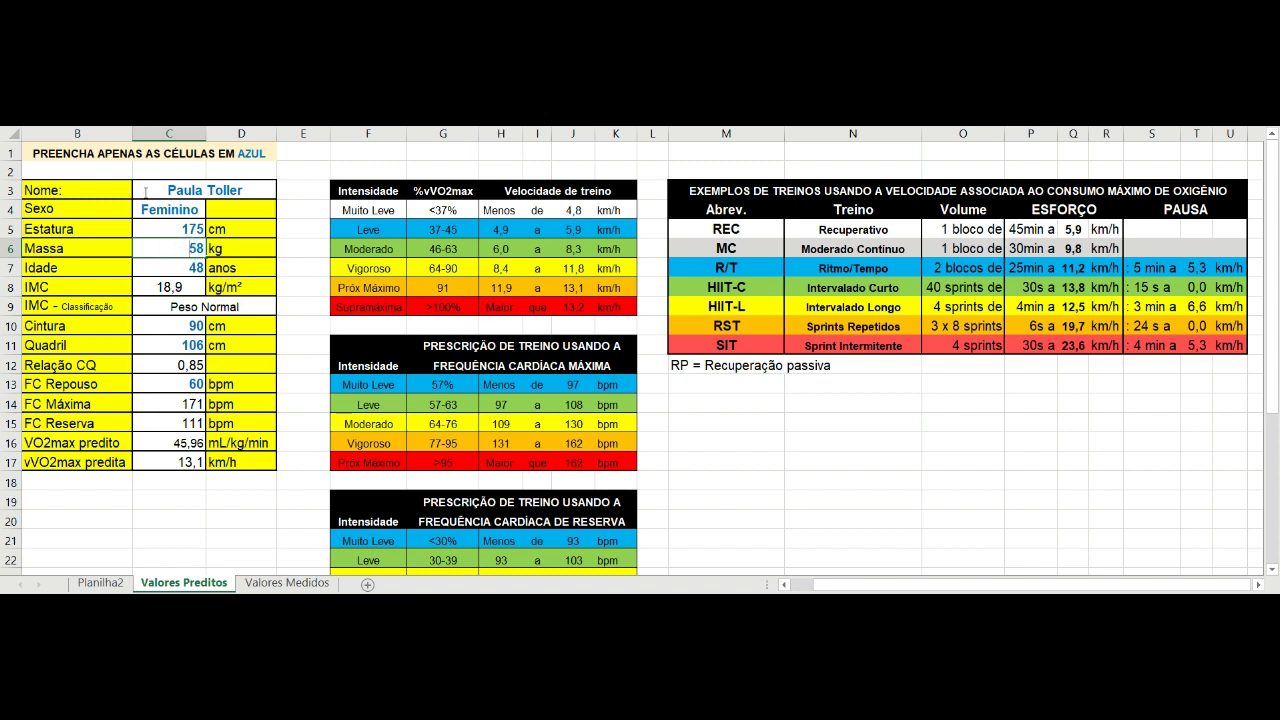
pyautogui.write('1')
# Commit the 158 kg weight, then correct it to 59 kg.
pyautogui.press('Return')
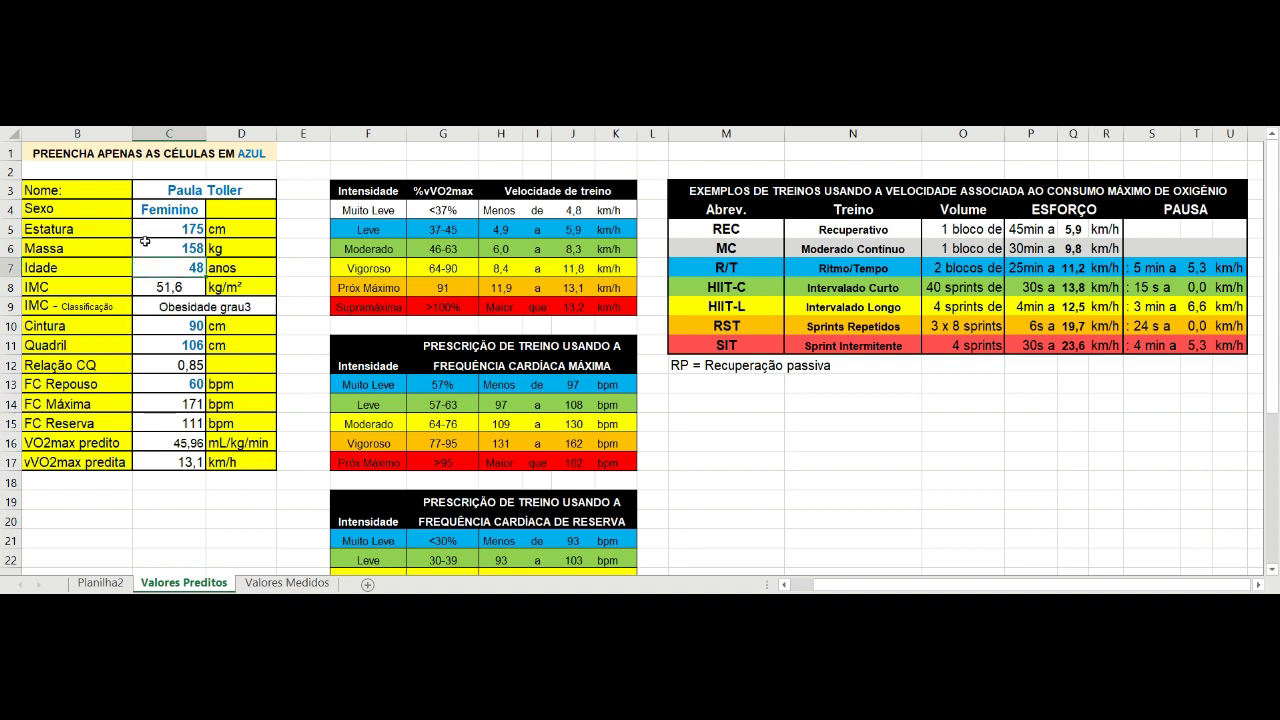
pyautogui.click(180, 248)
pyautogui.press('Delete')
pyautogui.press('Delete')
pyautogui.press('Delete')
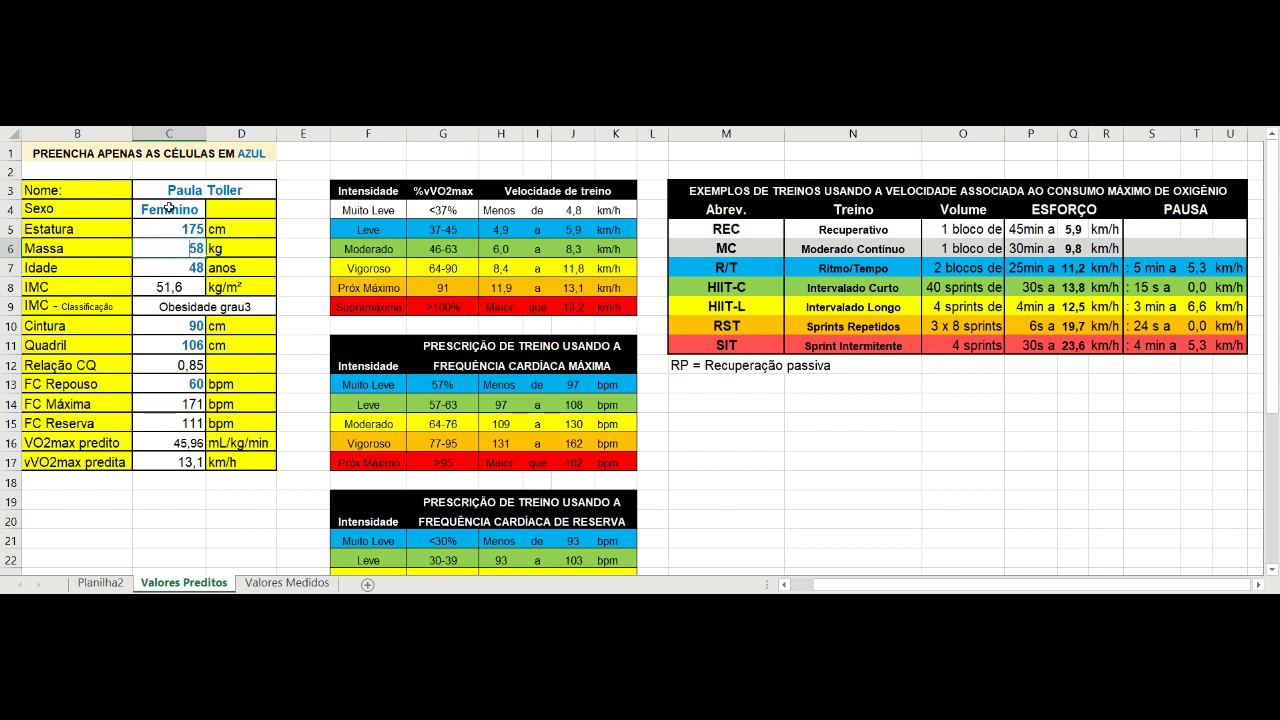
pyautogui.write('59')
pyautogui.press('Return')
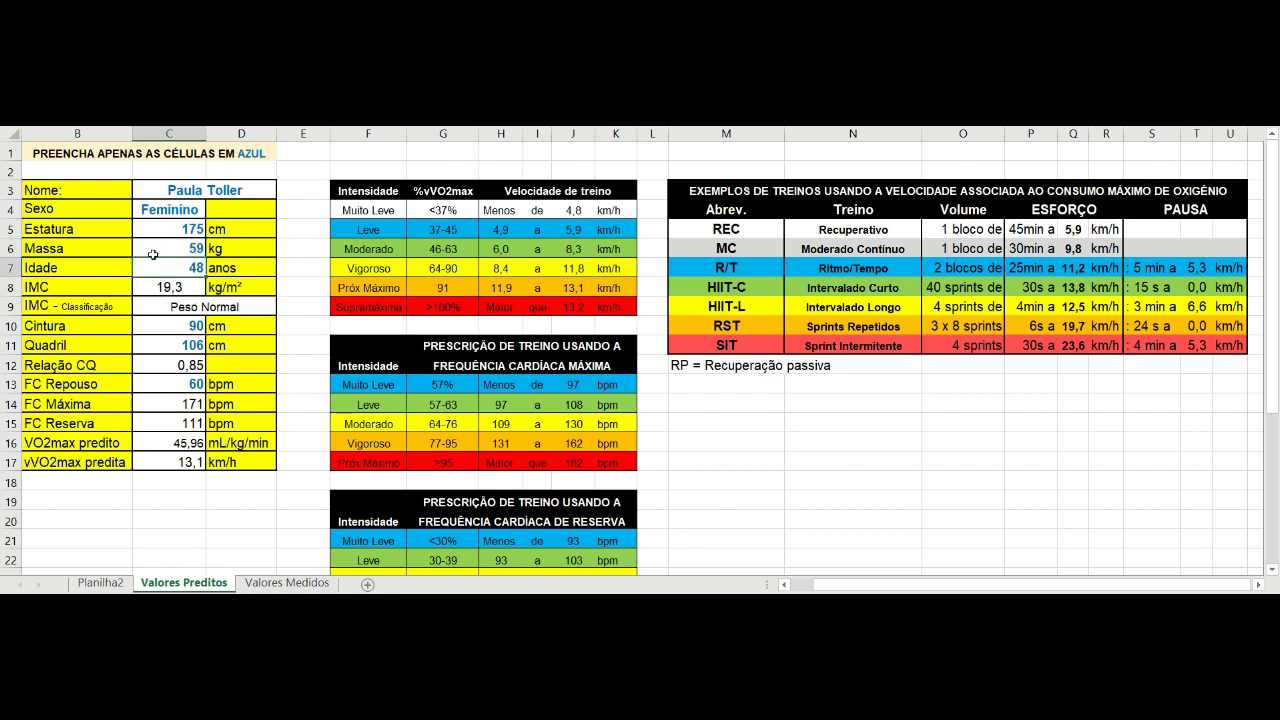
# Enter waist 85 cm and hip 114 cm, giving a waist-hip ratio of 0,75.
pyautogui.press('Down')
pyautogui.press('Down')
pyautogui.press('Down')
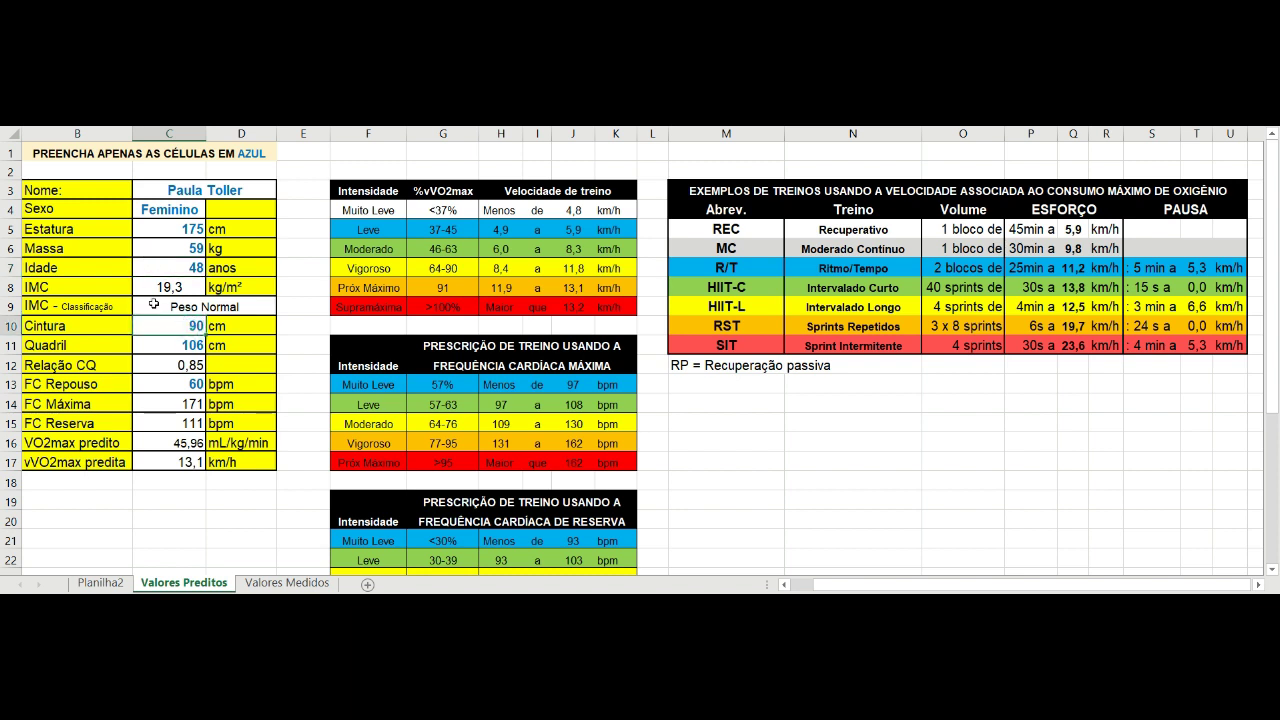
pyautogui.write('85')
pyautogui.press('Return')
pyautogui.write('114')
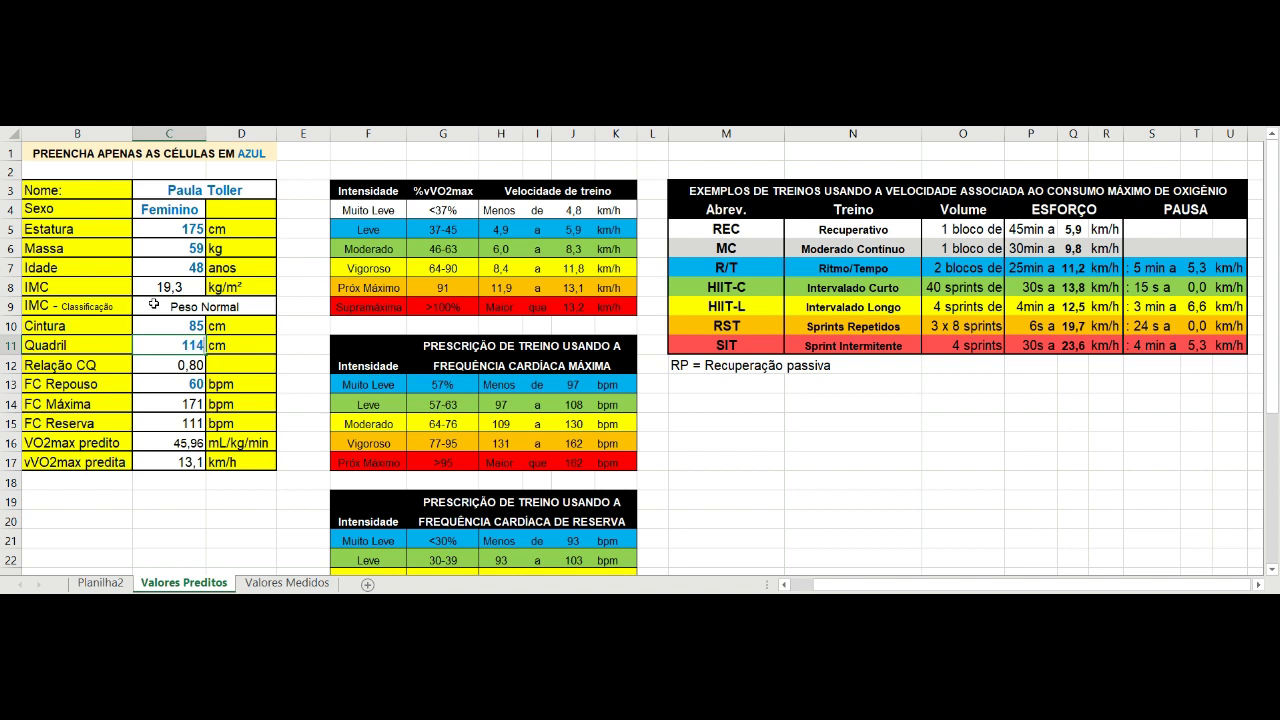
pyautogui.press('Return')
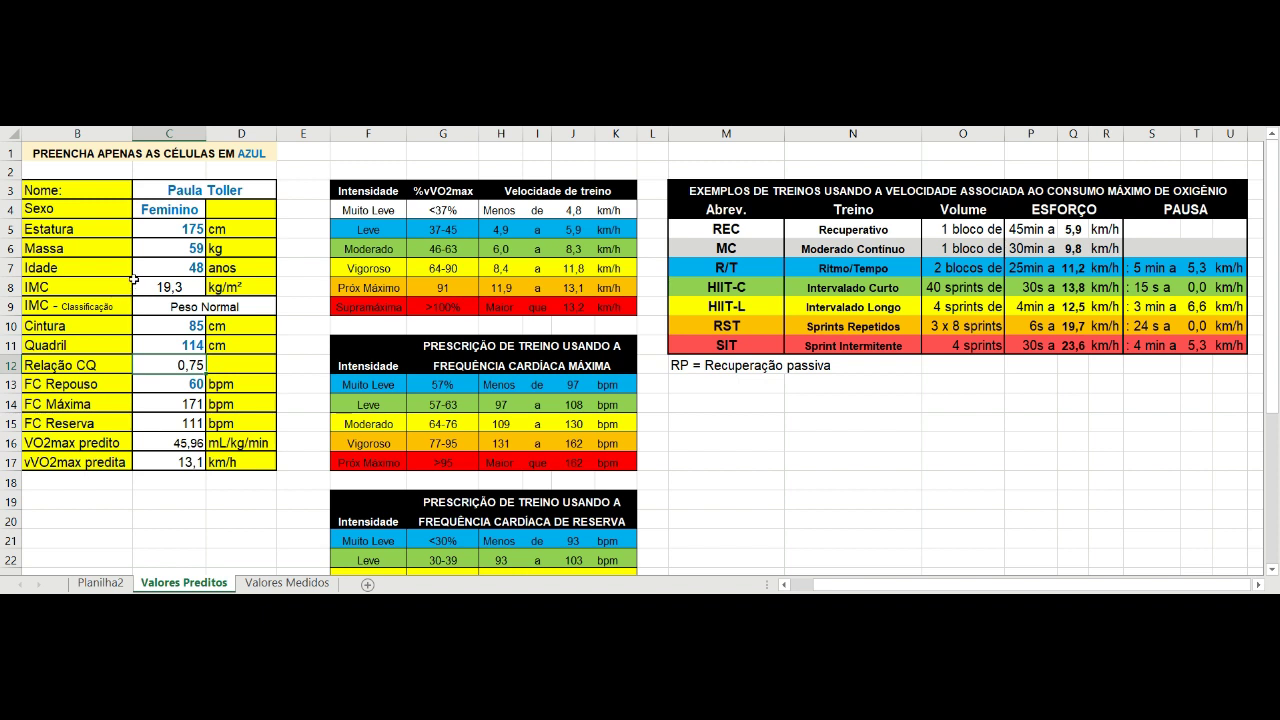
pyautogui.click(196, 268)
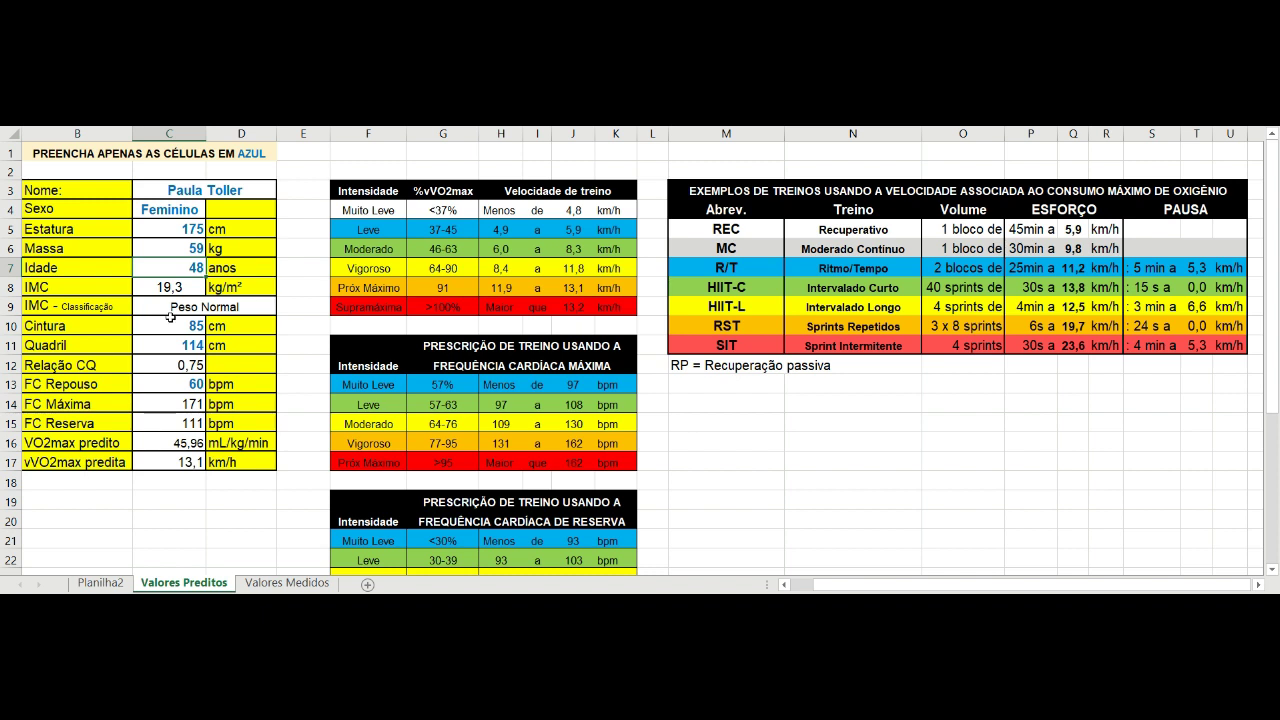
pyautogui.press('Up')
pyautogui.press('Up')
pyautogui.press('Up')
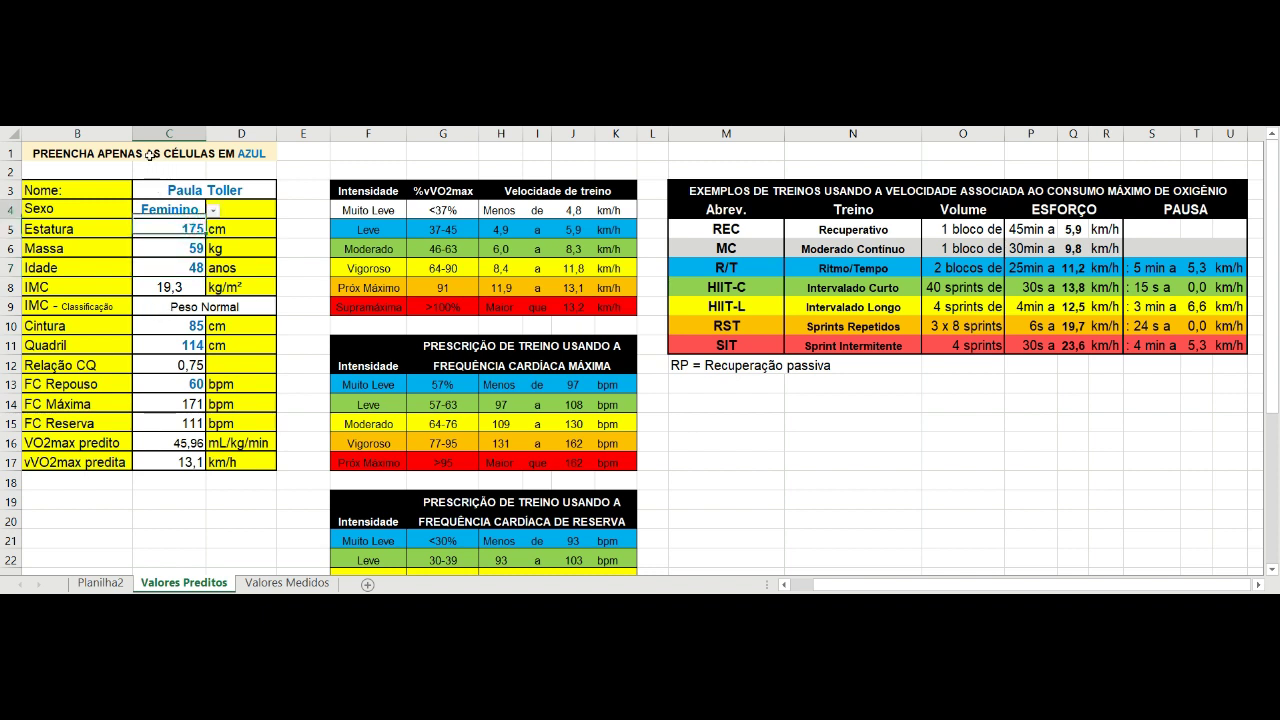
pyautogui.hotkey('alt', 'Down')
pyautogui.press('Down')
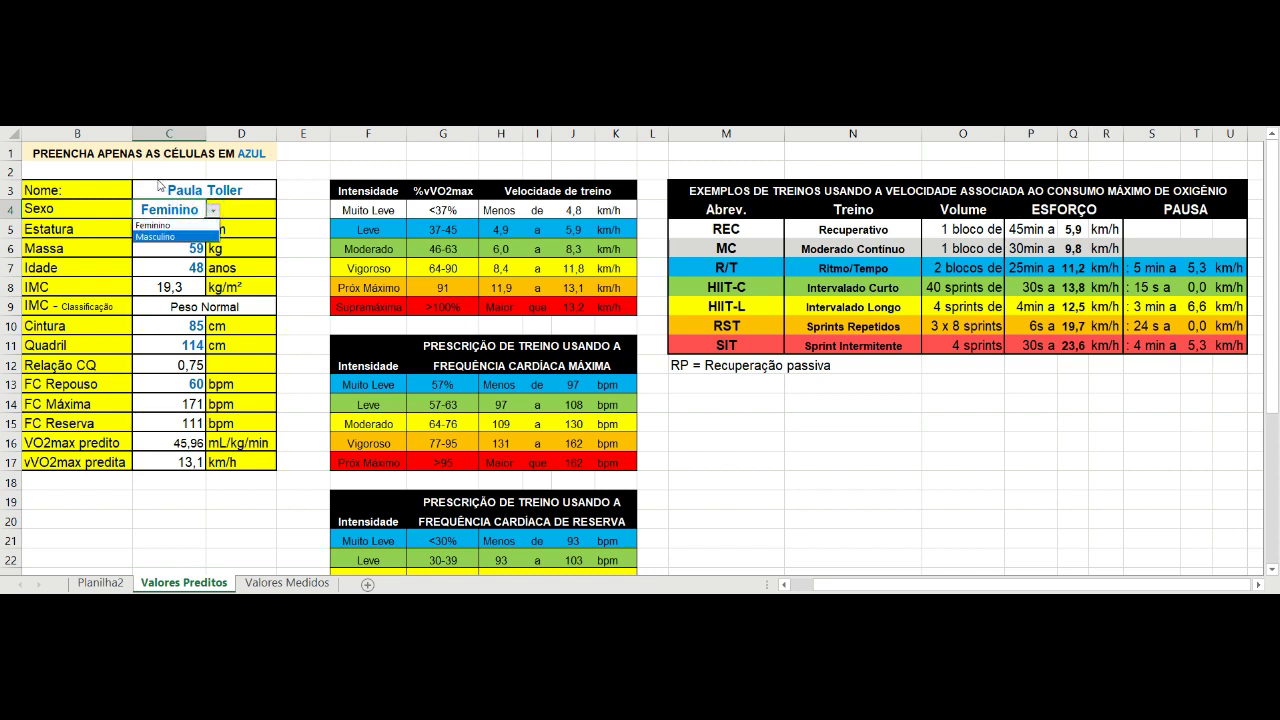
pyautogui.press('Return')
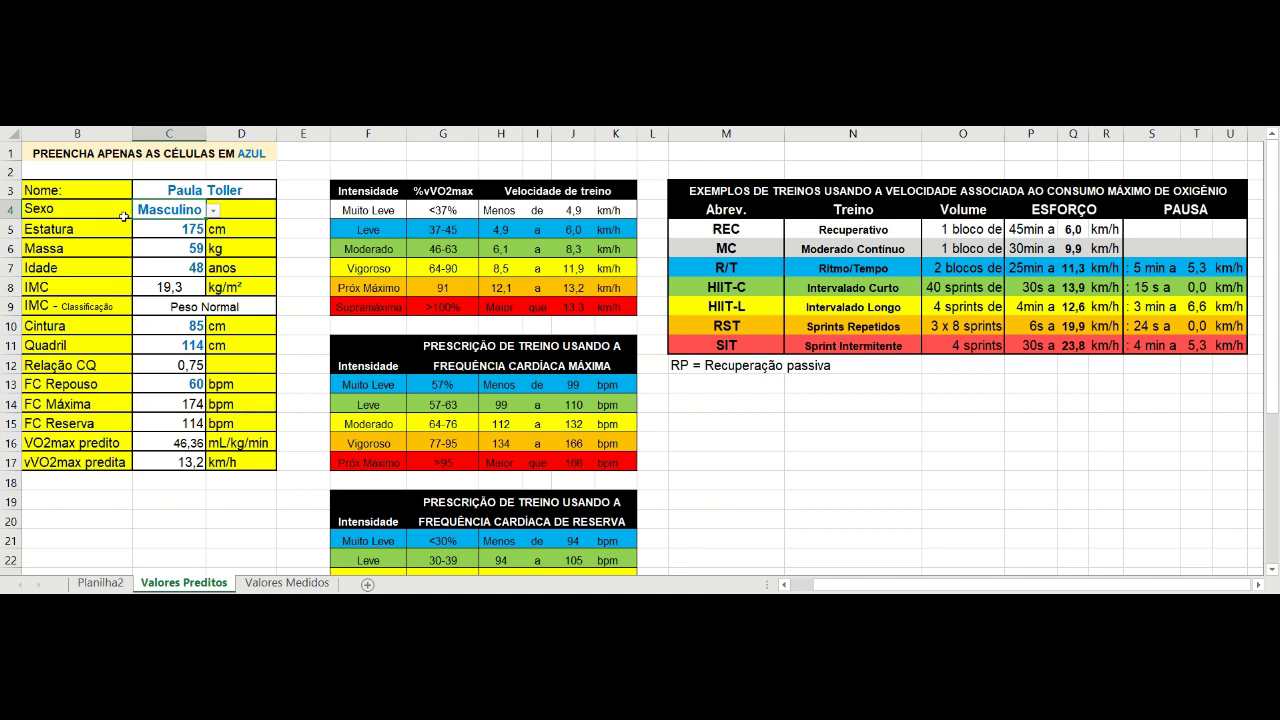
pyautogui.hotkey('alt', 'Down')
pyautogui.press('Down')
pyautogui.press('Return')
pyautogui.press('Down')
pyautogui.press('Down')
pyautogui.press('Down')
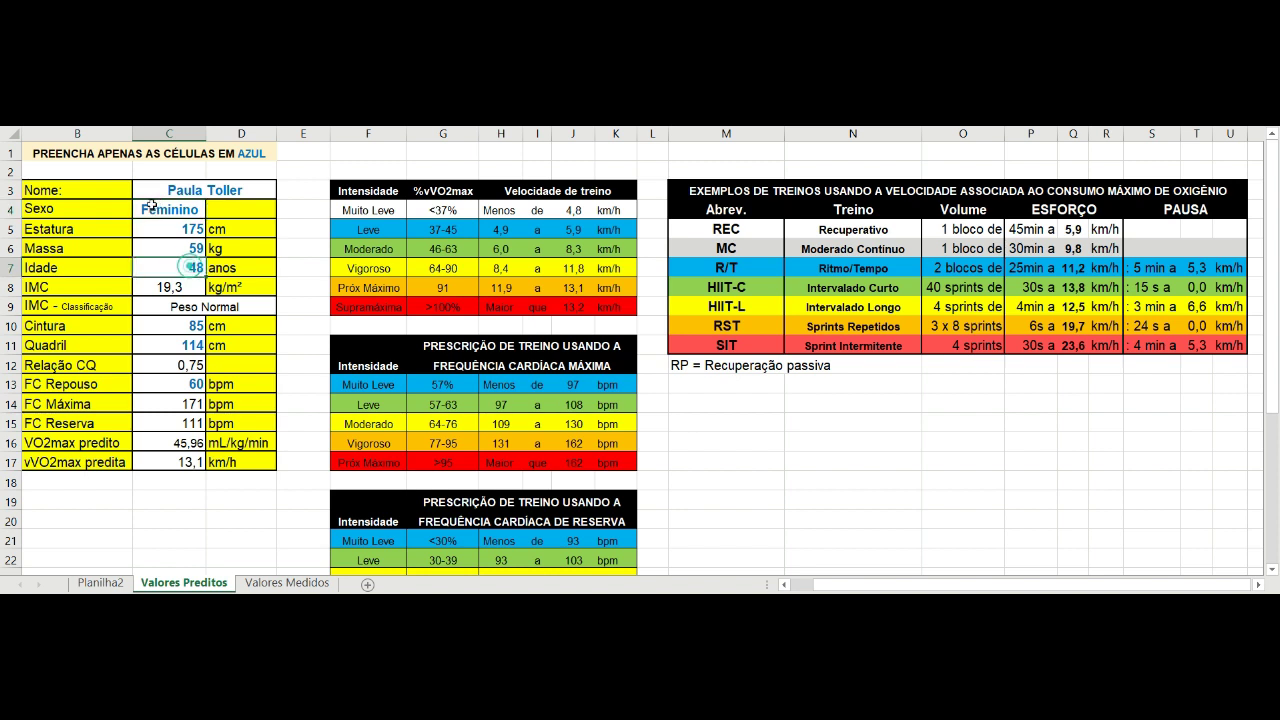
# Set the client's age in C7 to 28, raising max HR to 187 bpm.
pyautogui.write('28')
pyautogui.press('Return')
pyautogui.press('Return')
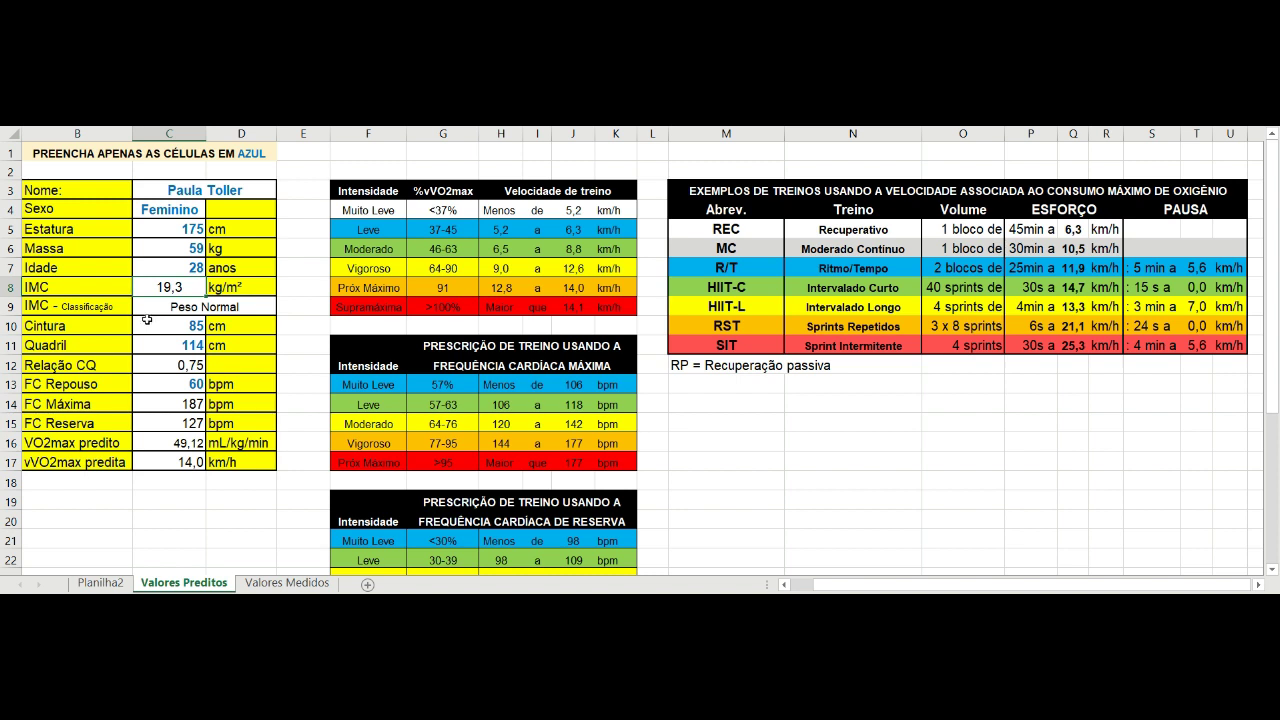
pyautogui.press('Down')
pyautogui.press('Down')
pyautogui.press('Down')
pyautogui.press('Down')
pyautogui.press('Down')
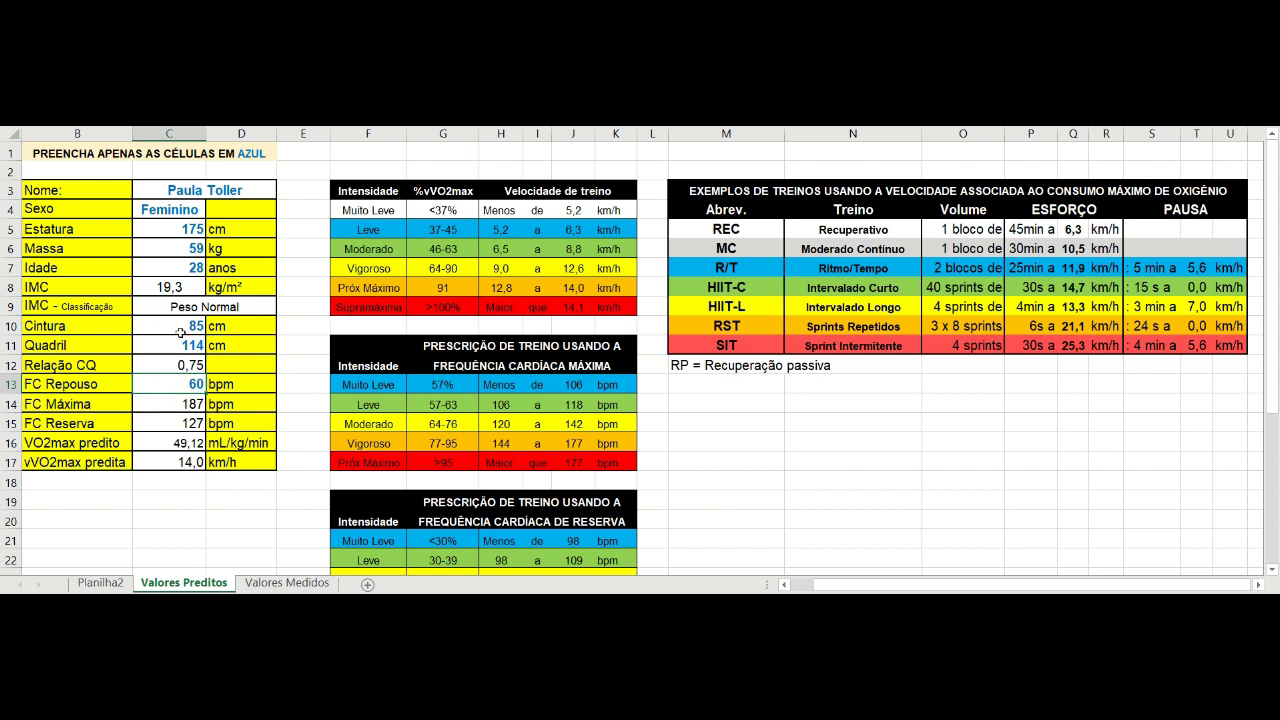
# Try a resting heart rate of 55 in C13, then undo it back to 60.
pyautogui.write('55')
pyautogui.press('Return')
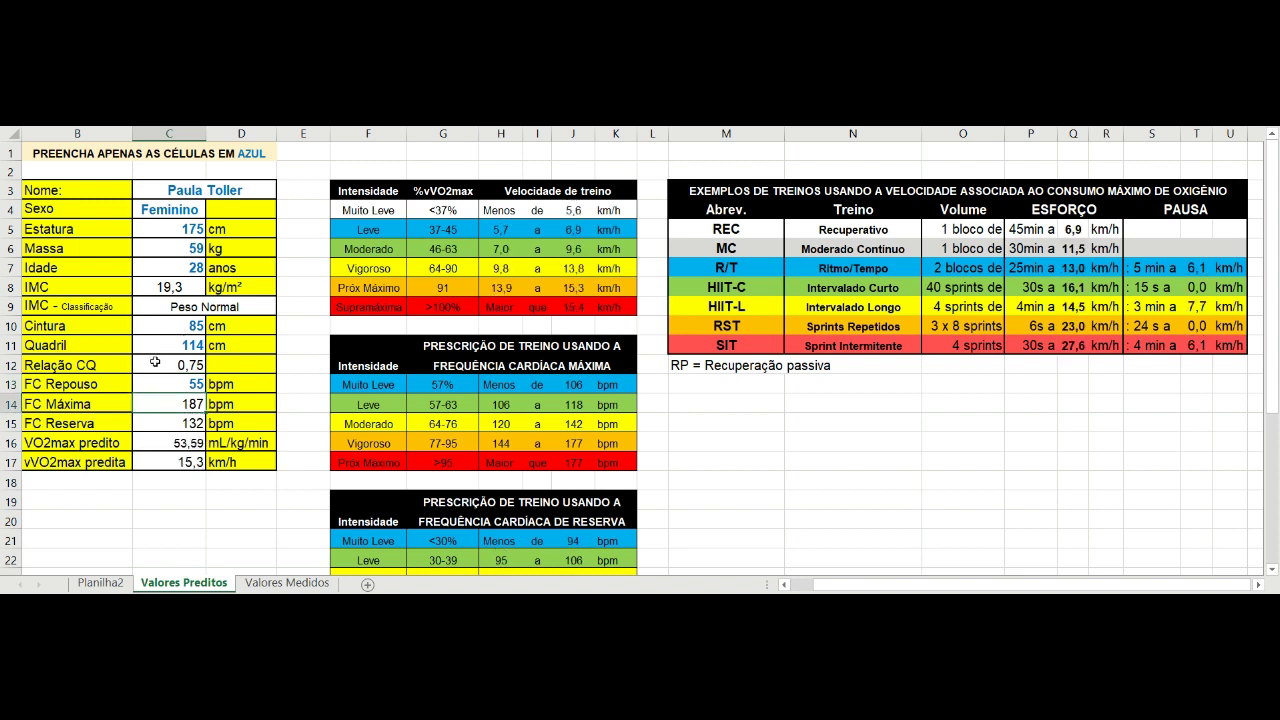
pyautogui.hotkey('ctrl', 'z')
pyautogui.press('Return')
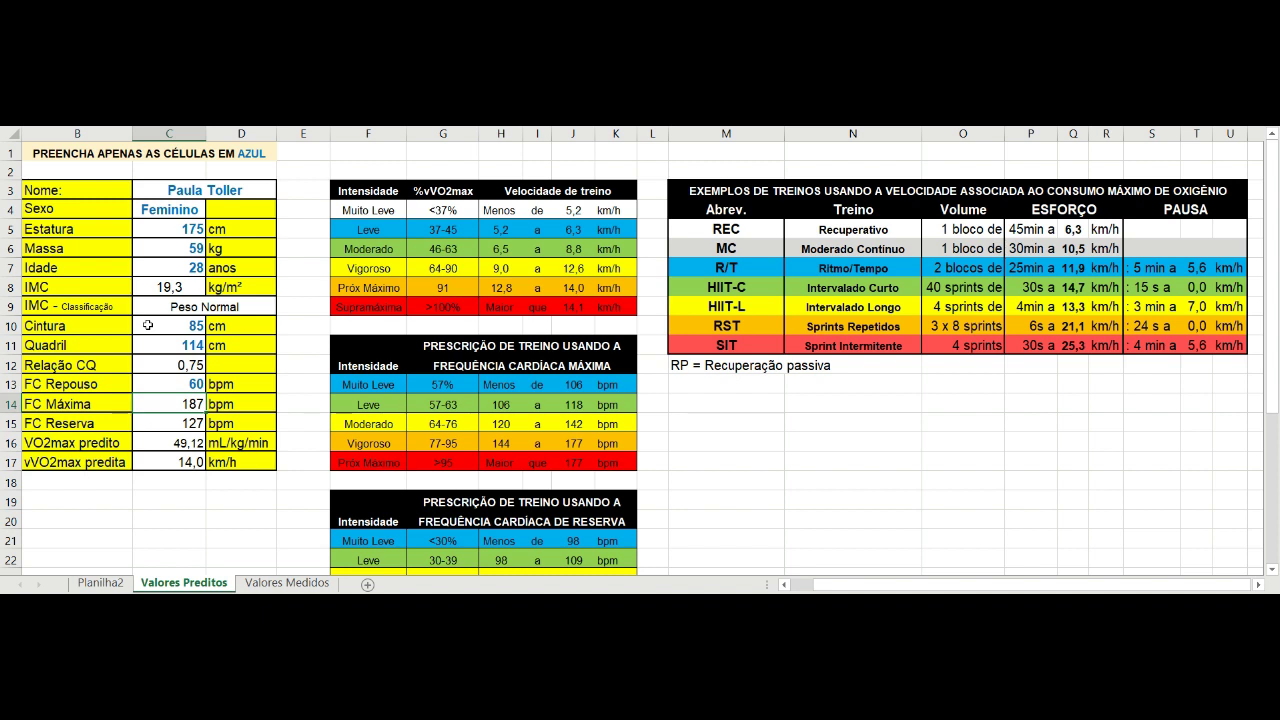
pyautogui.press('Up')
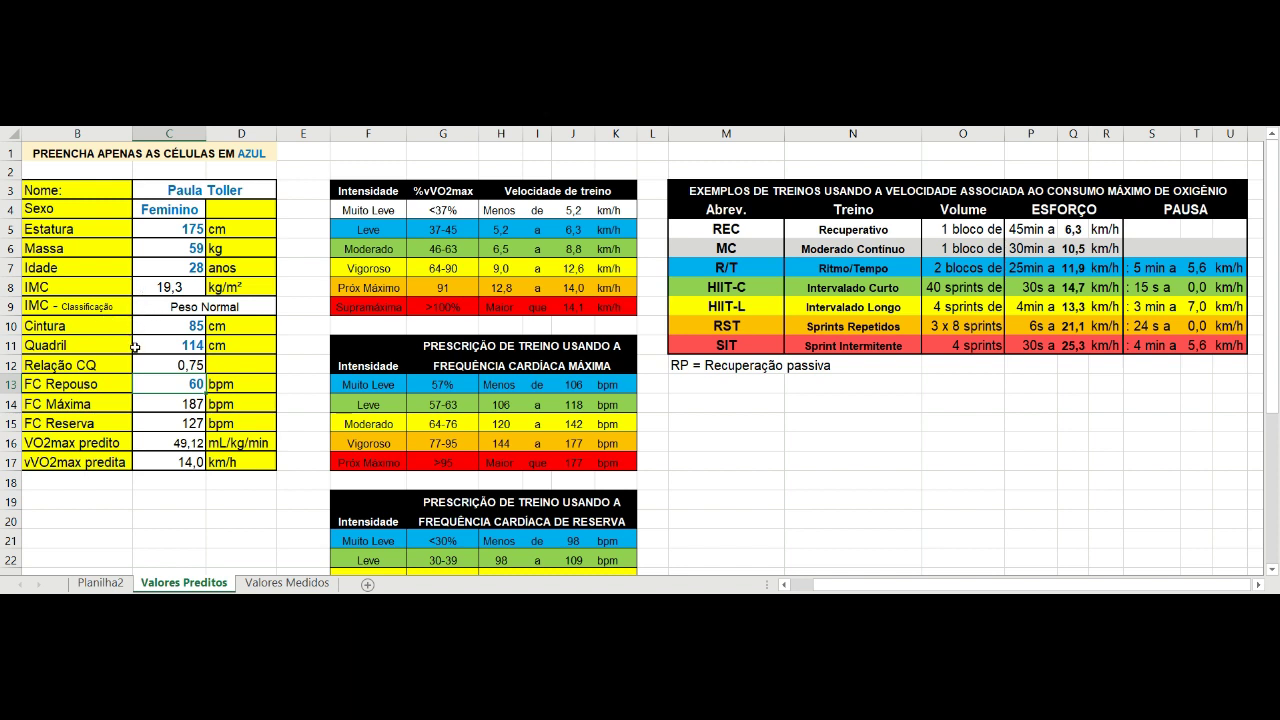
pyautogui.click(168, 443)
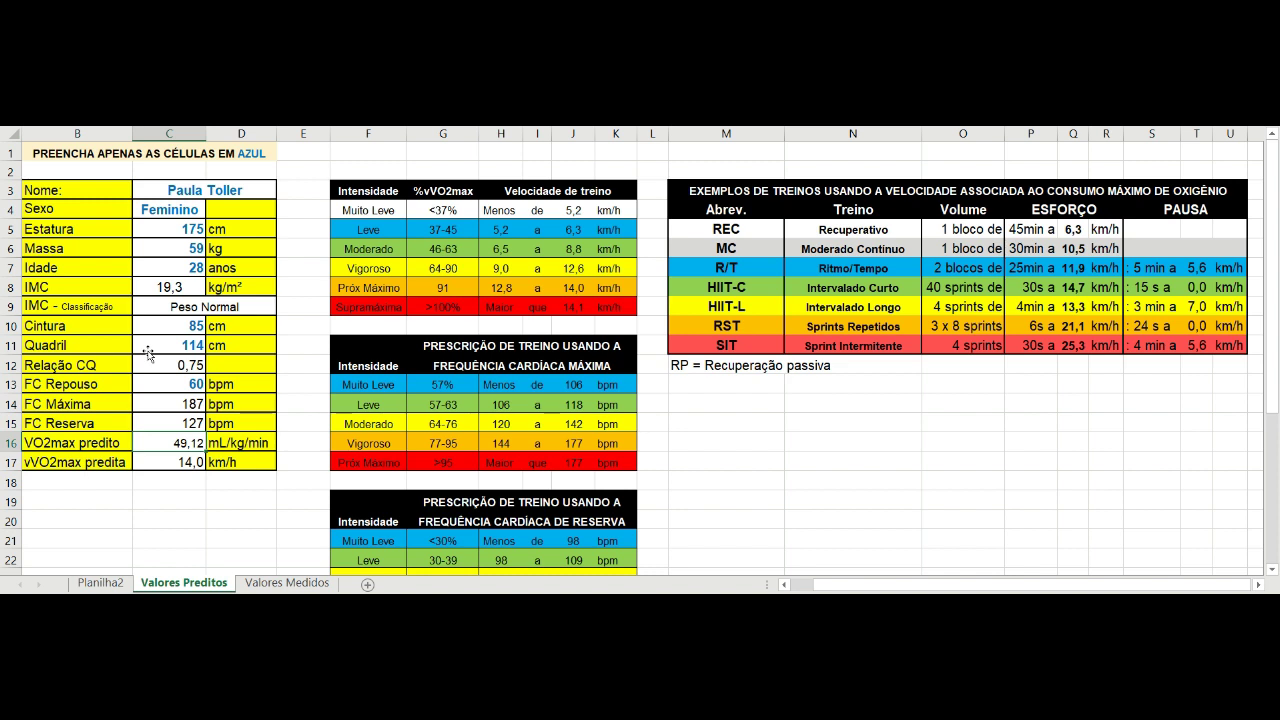
# Change the age to 35, toggling between 28 and 35 with undo and redo.
pyautogui.press('Up')
pyautogui.press('Up')
pyautogui.press('Up')
pyautogui.press('Up')
pyautogui.press('Up')
pyautogui.press('Up')
pyautogui.press('Up')
pyautogui.press('Up')
pyautogui.press('Up')
pyautogui.write('35')
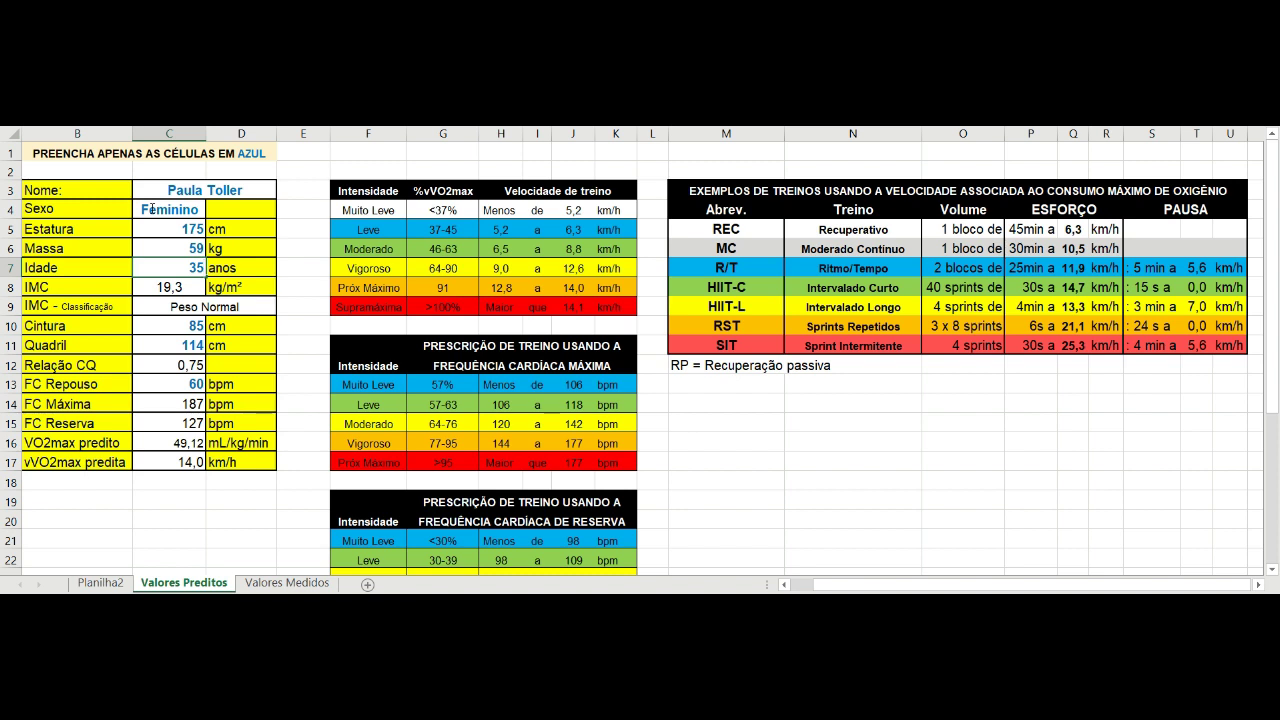
pyautogui.press('Return')
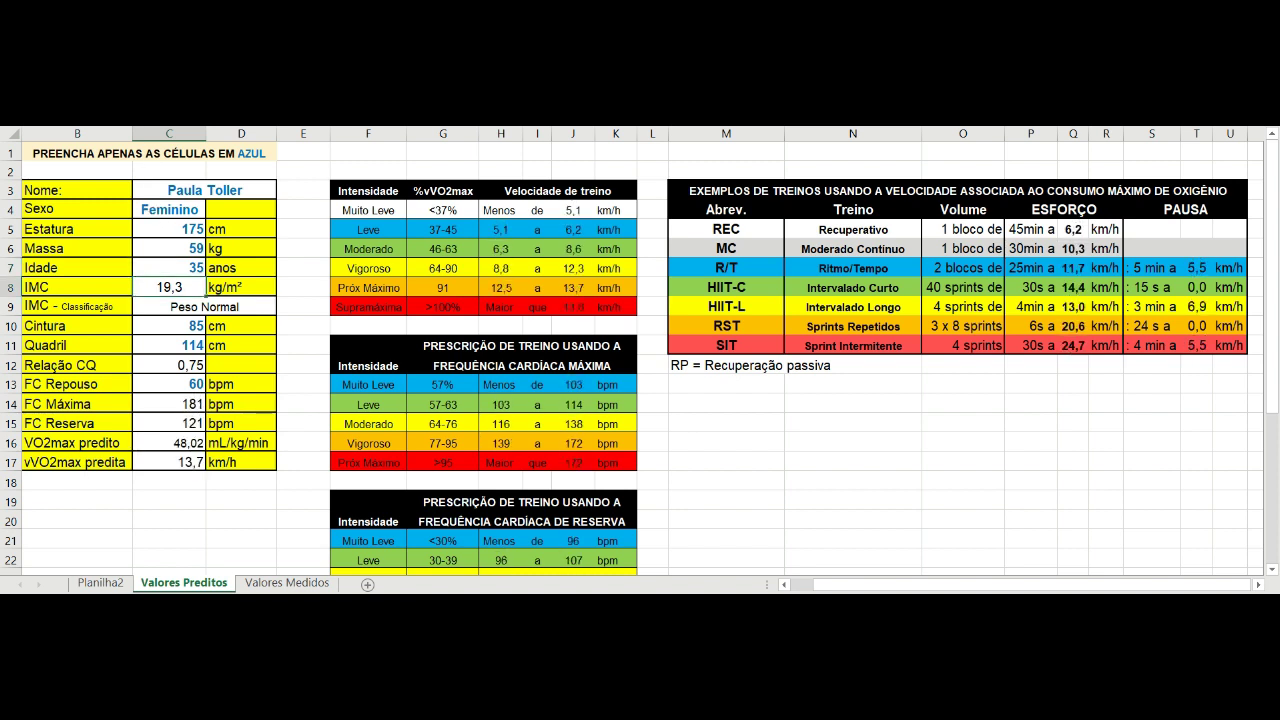
pyautogui.hotkey('ctrl', 'z')
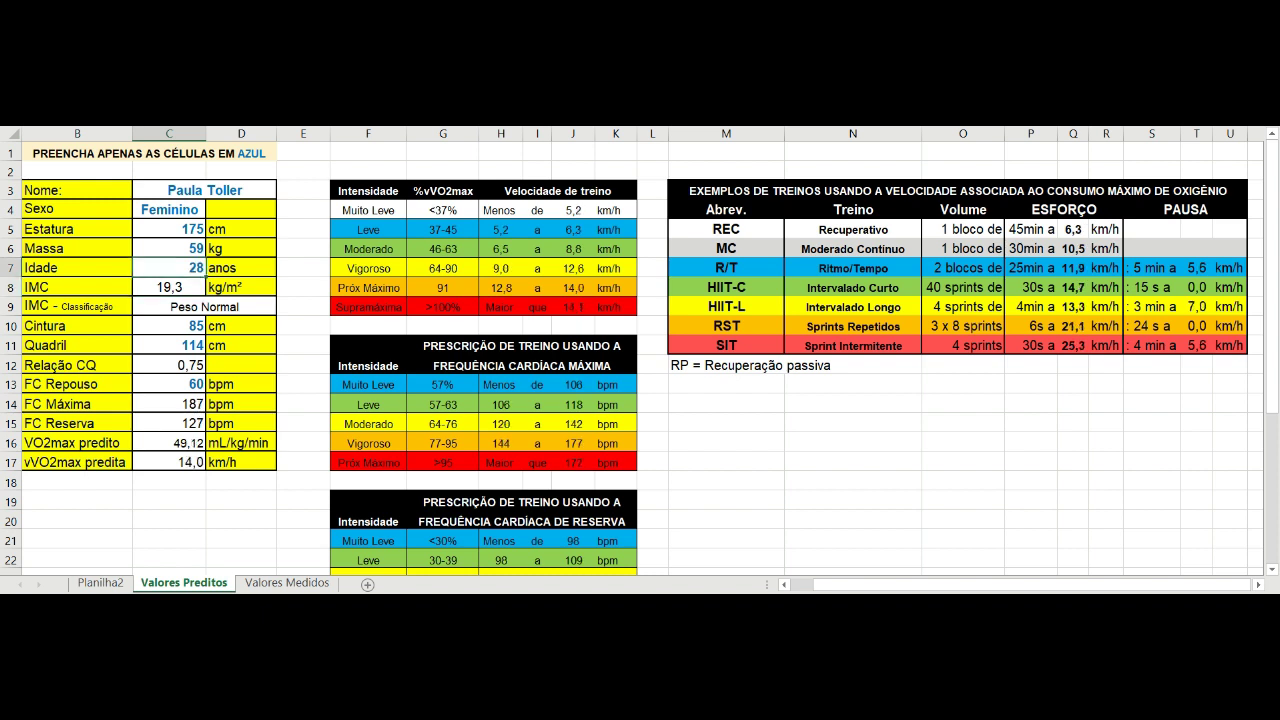
pyautogui.hotkey('ctrl', 'y')
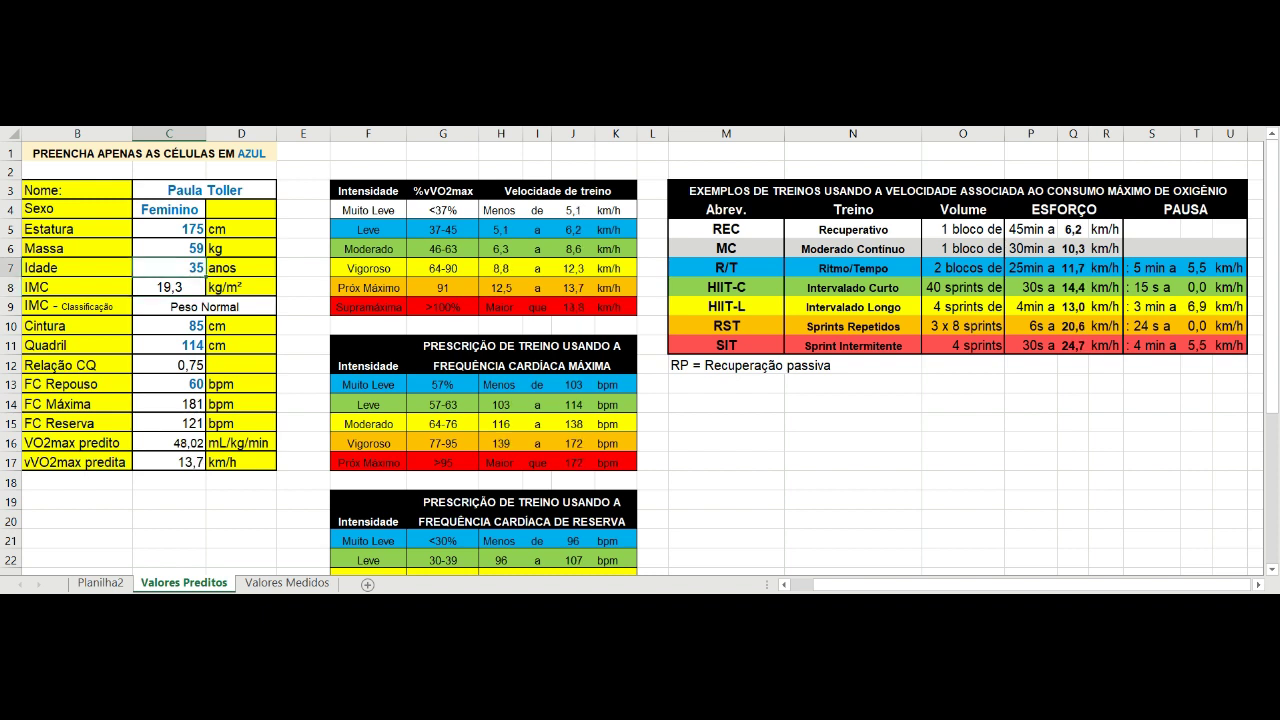
pyautogui.hotkey('ctrl', 'z')
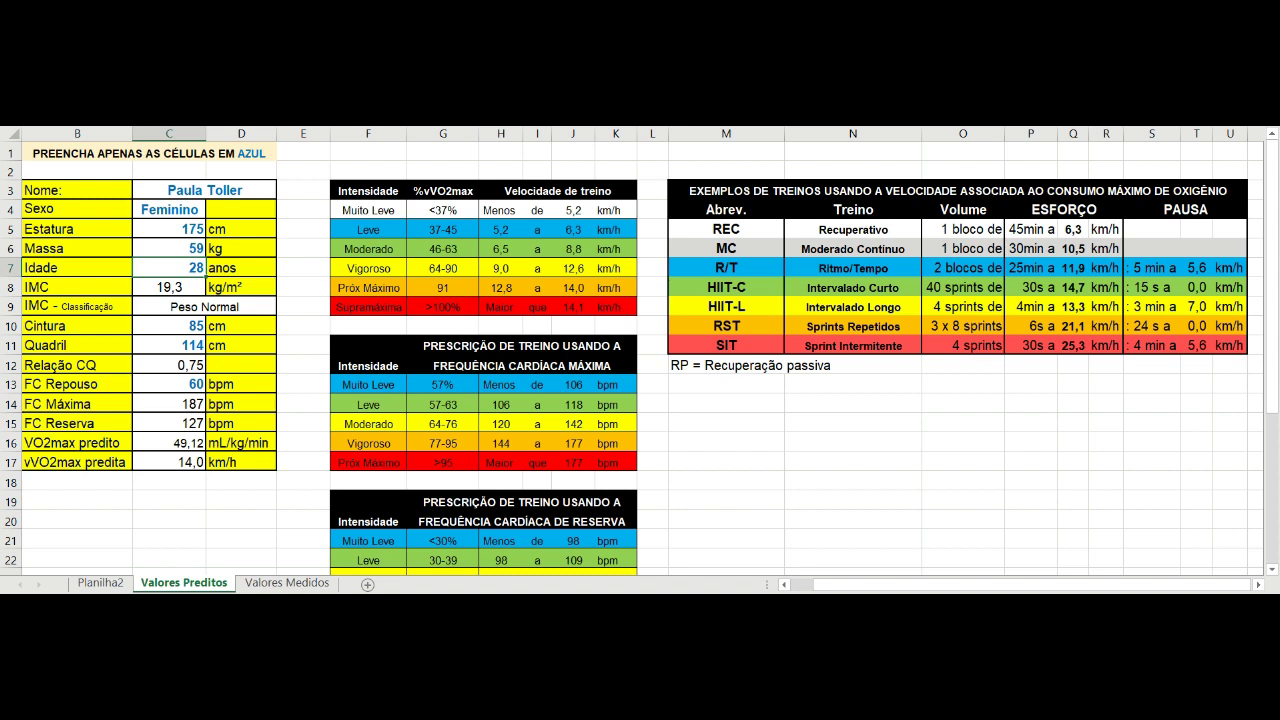
pyautogui.hotkey('ctrl', 'y')
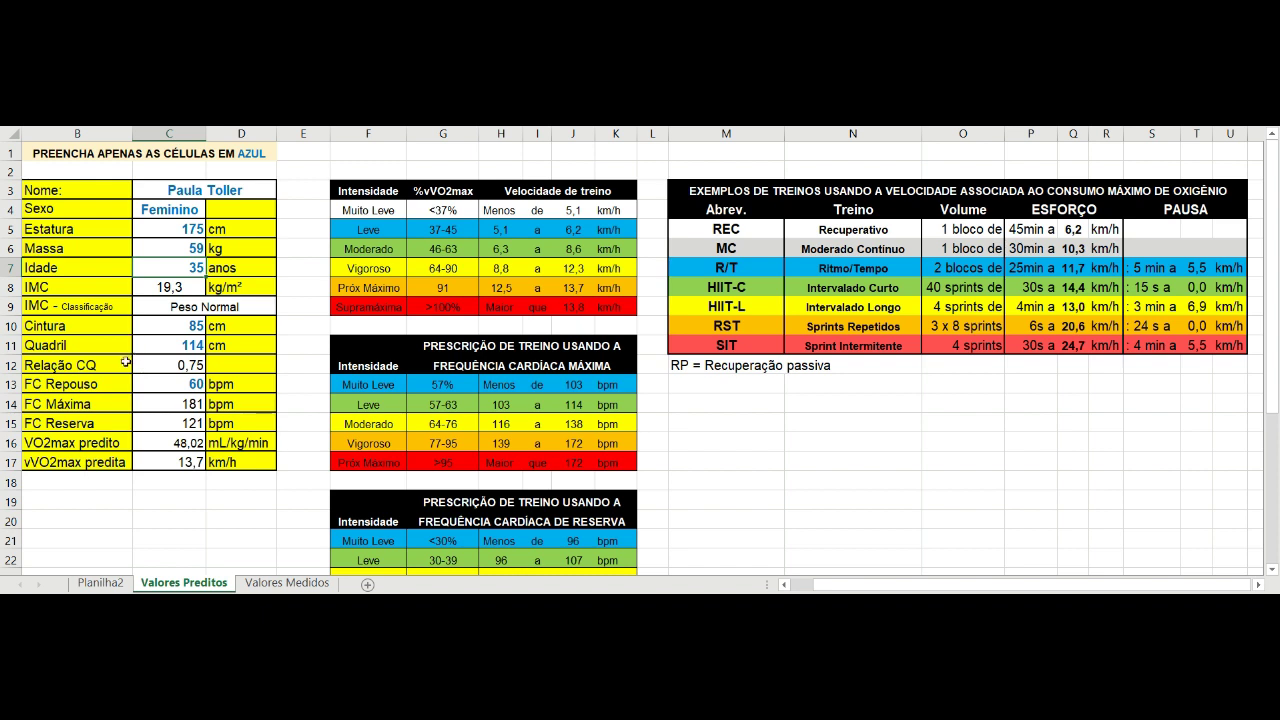
# Check the predicted vVO2max, then set the age in C7 to 40.
pyautogui.click(40, 462)
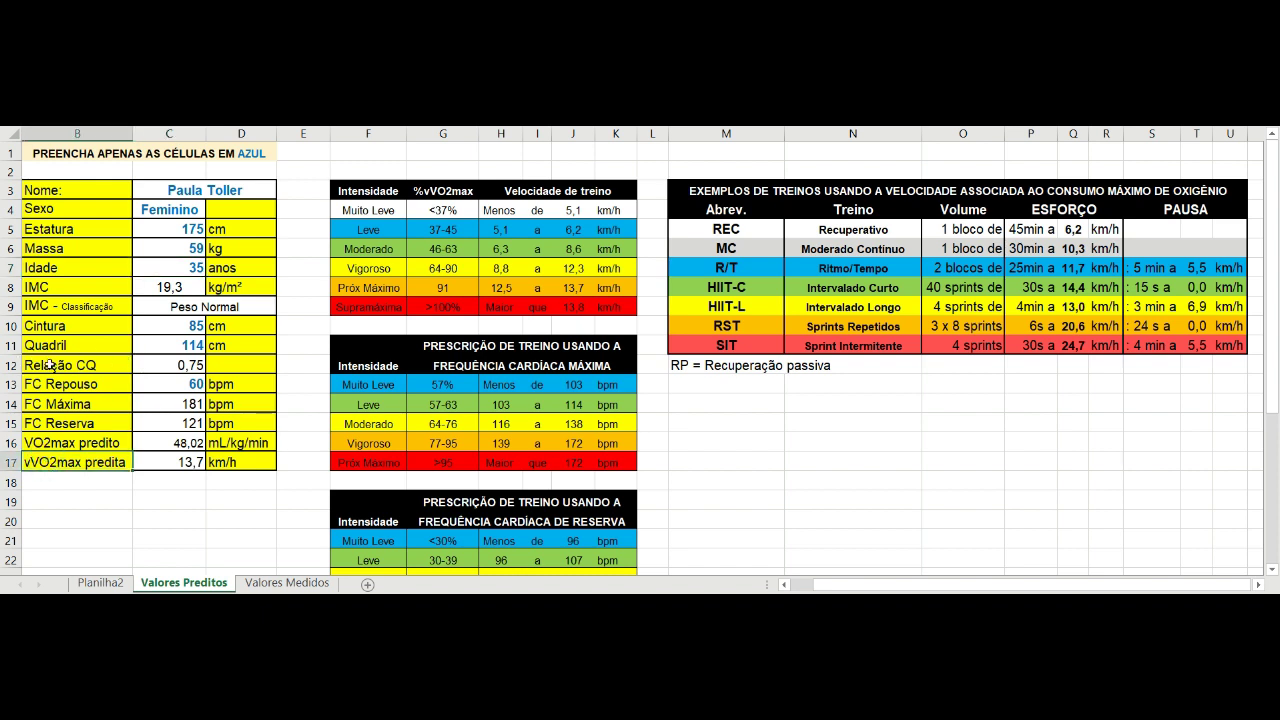
pyautogui.press('Right')
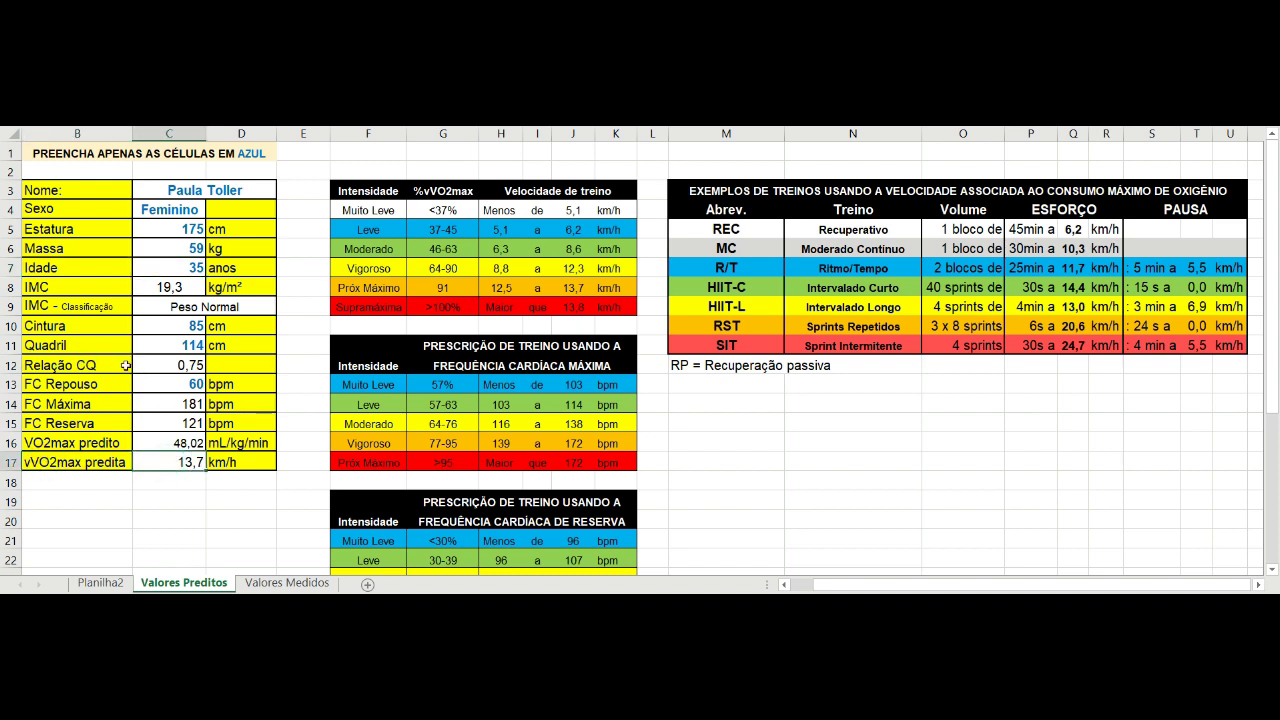
pyautogui.click(172, 268)
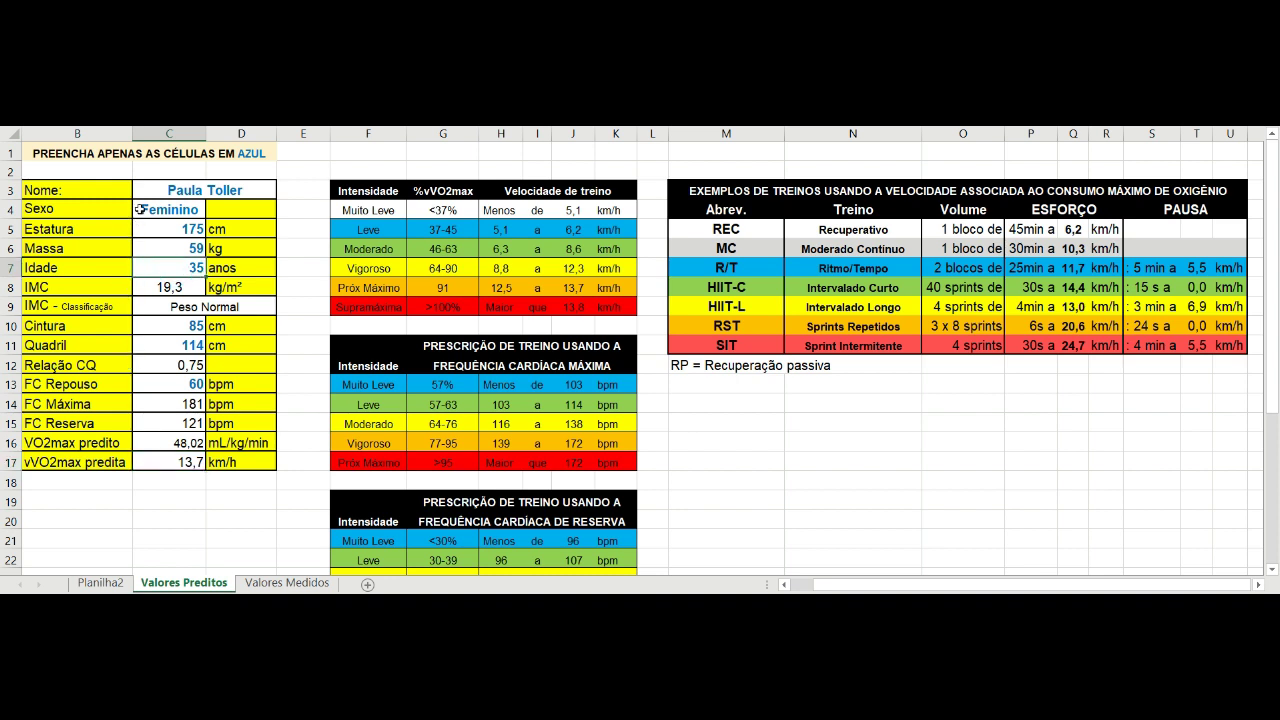
pyautogui.write('40')
pyautogui.press('Return')
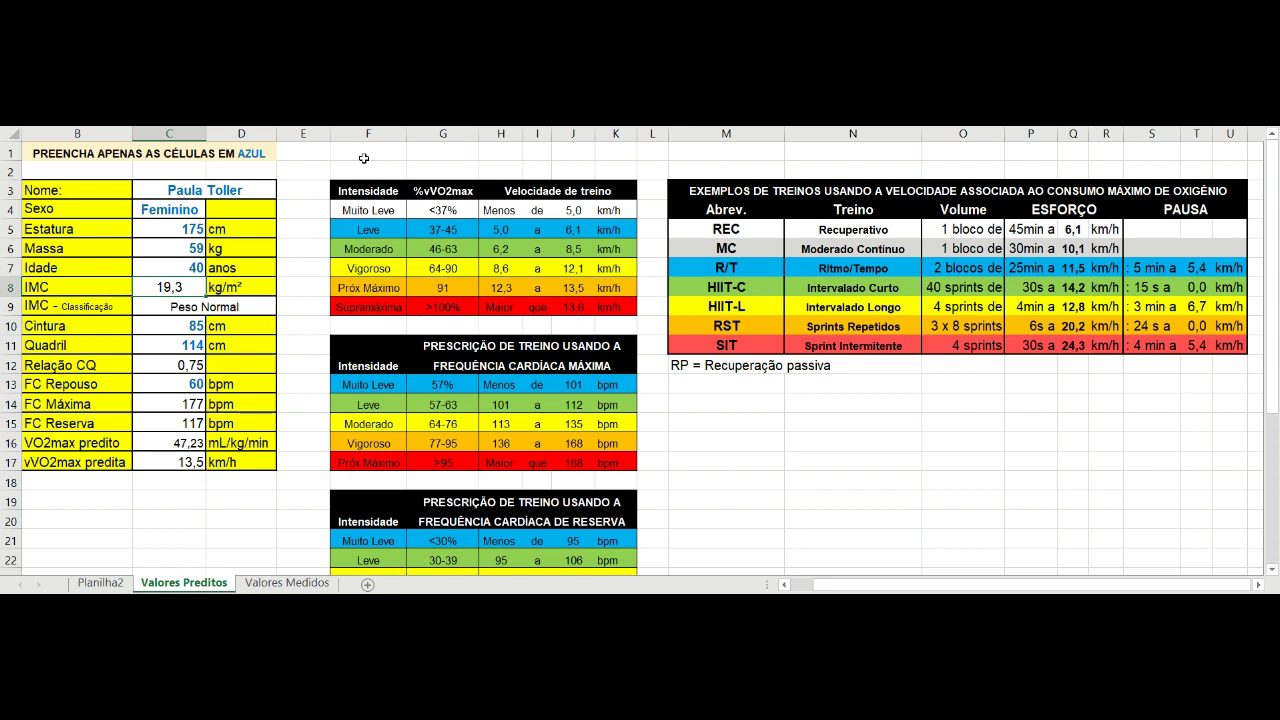
pyautogui.scroll(-2, 364, 158)
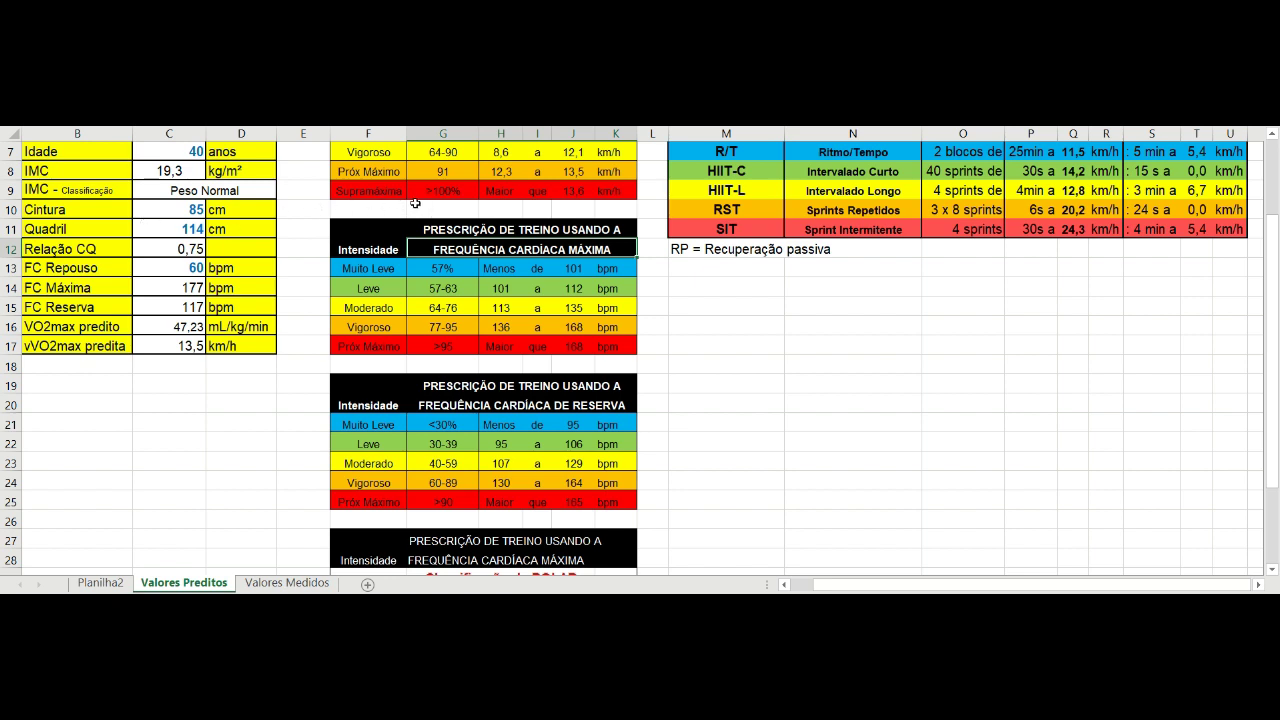
pyautogui.press('Down')
pyautogui.press('Right')
pyautogui.hotkey('shift', 'Right')
pyautogui.hotkey('shift', 'Right')
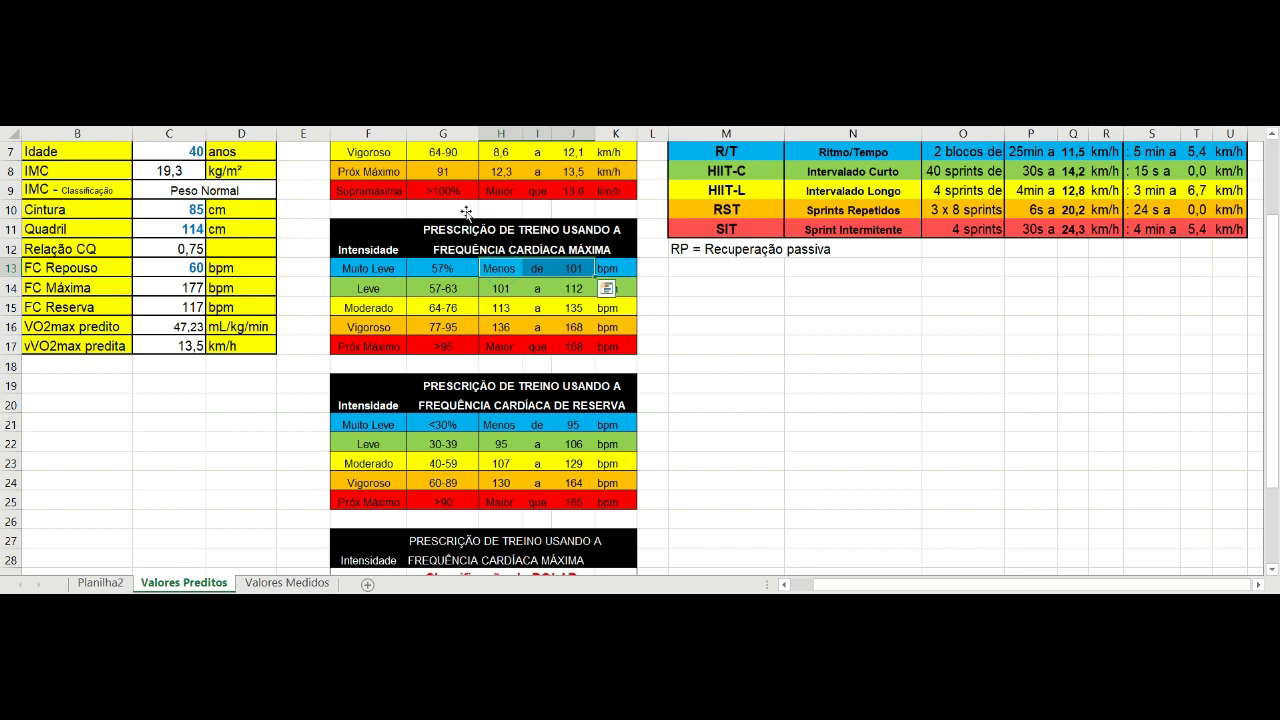
pyautogui.click(695, 270)
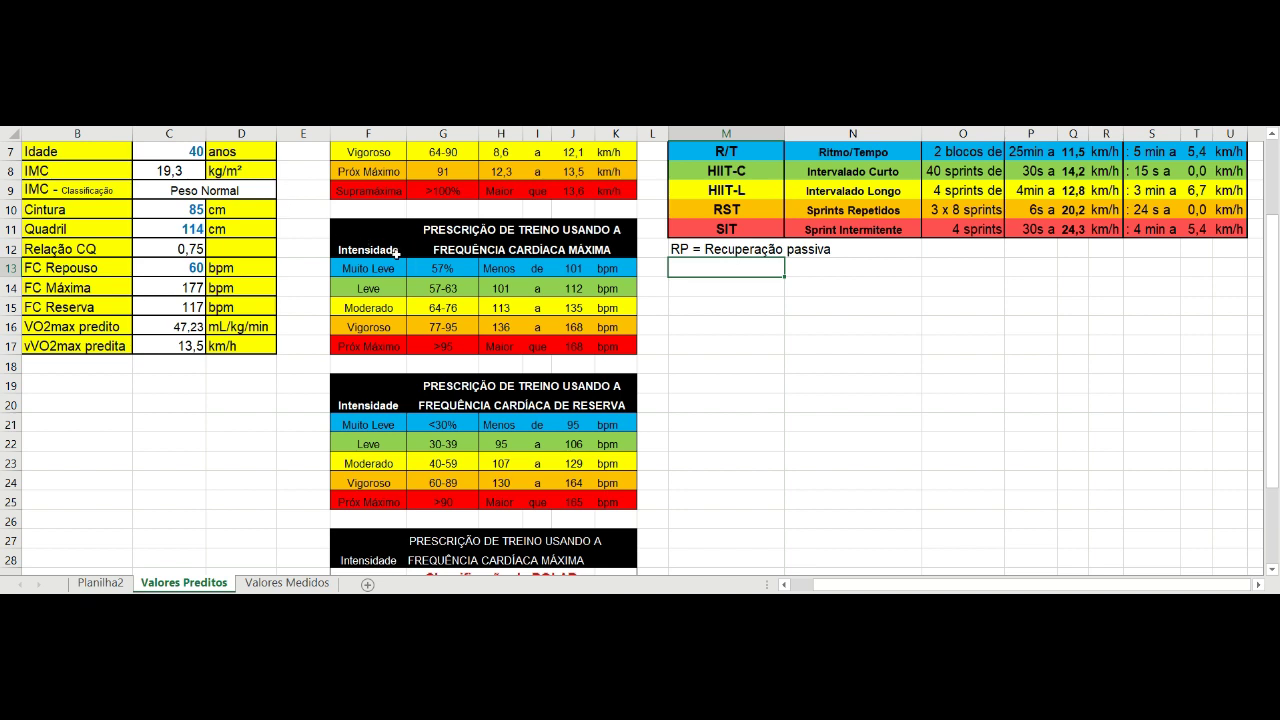
pyautogui.moveTo(500, 327); pyautogui.dragTo(573, 327)
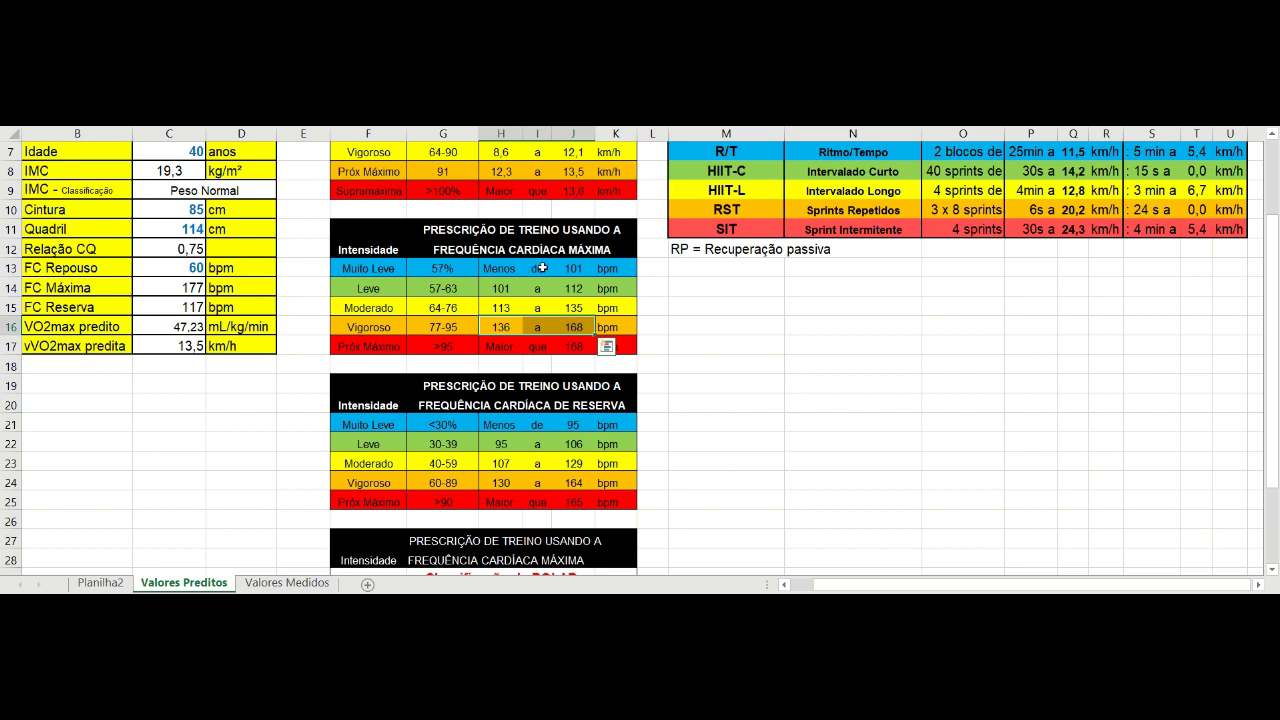
pyautogui.click(677, 344)
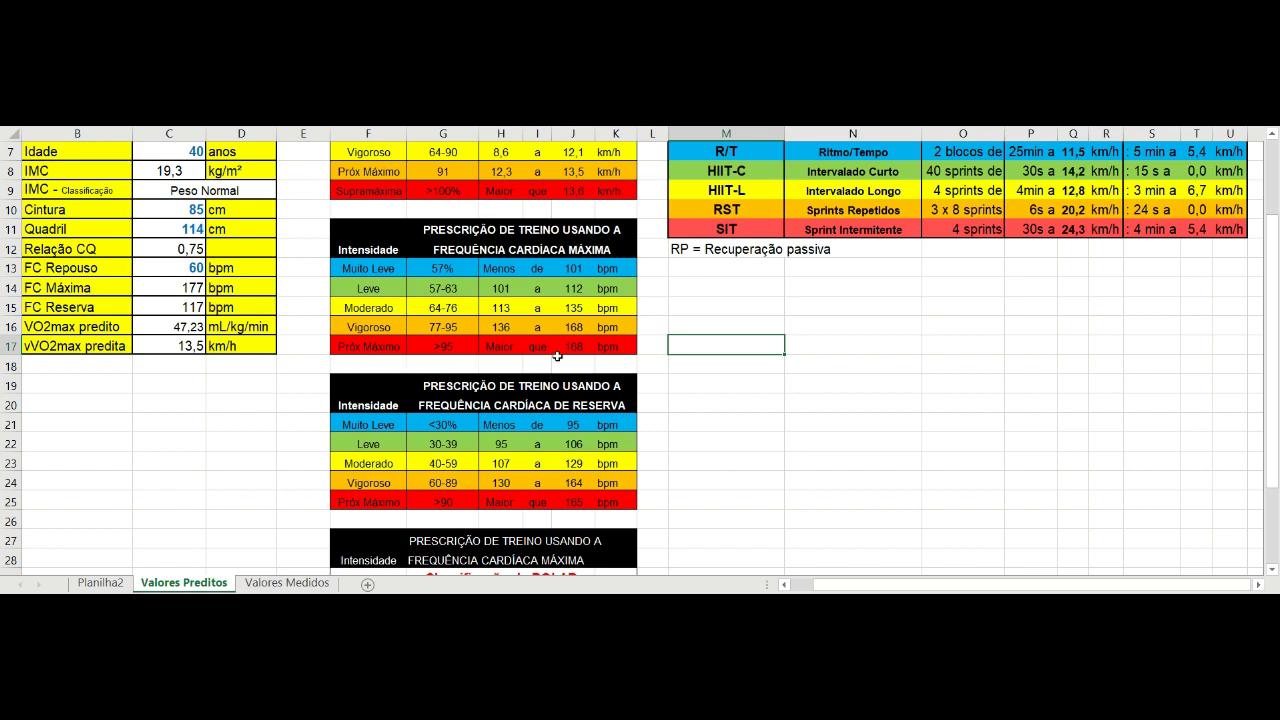
pyautogui.scroll(-3, 557, 355)
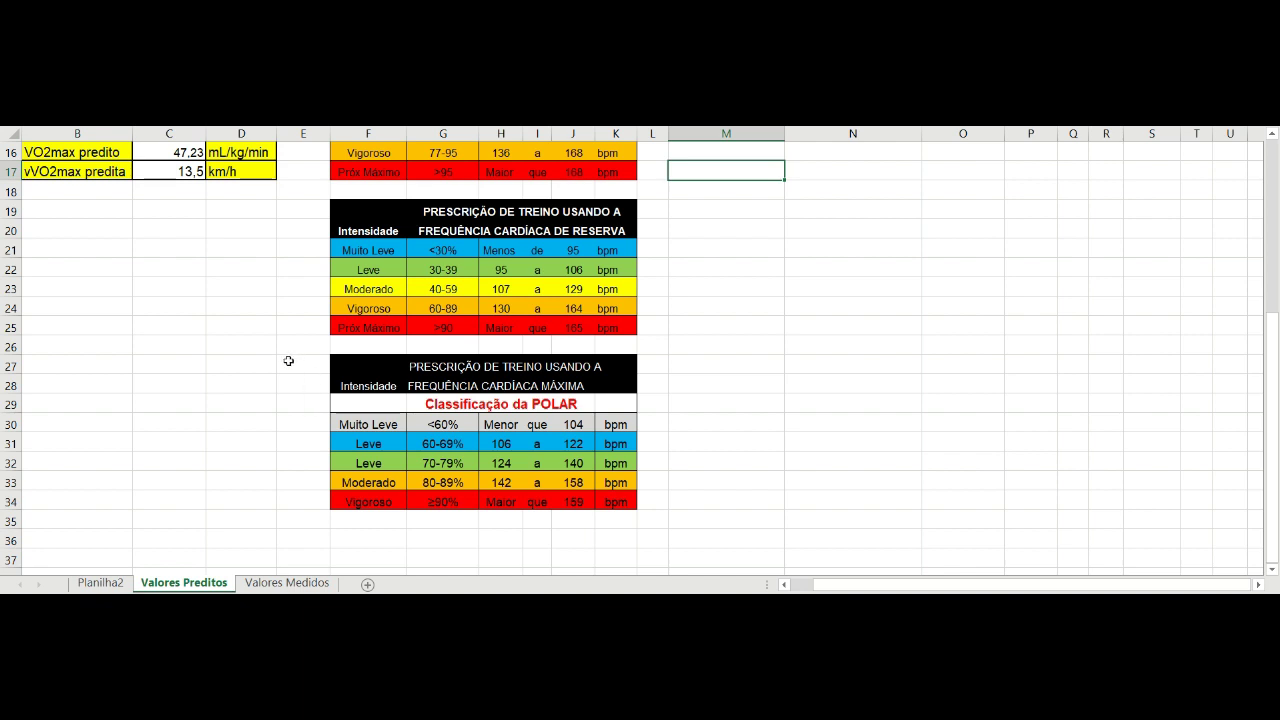
pyautogui.moveTo(368, 463); pyautogui.dragTo(615, 501)
pyautogui.click(740, 460)
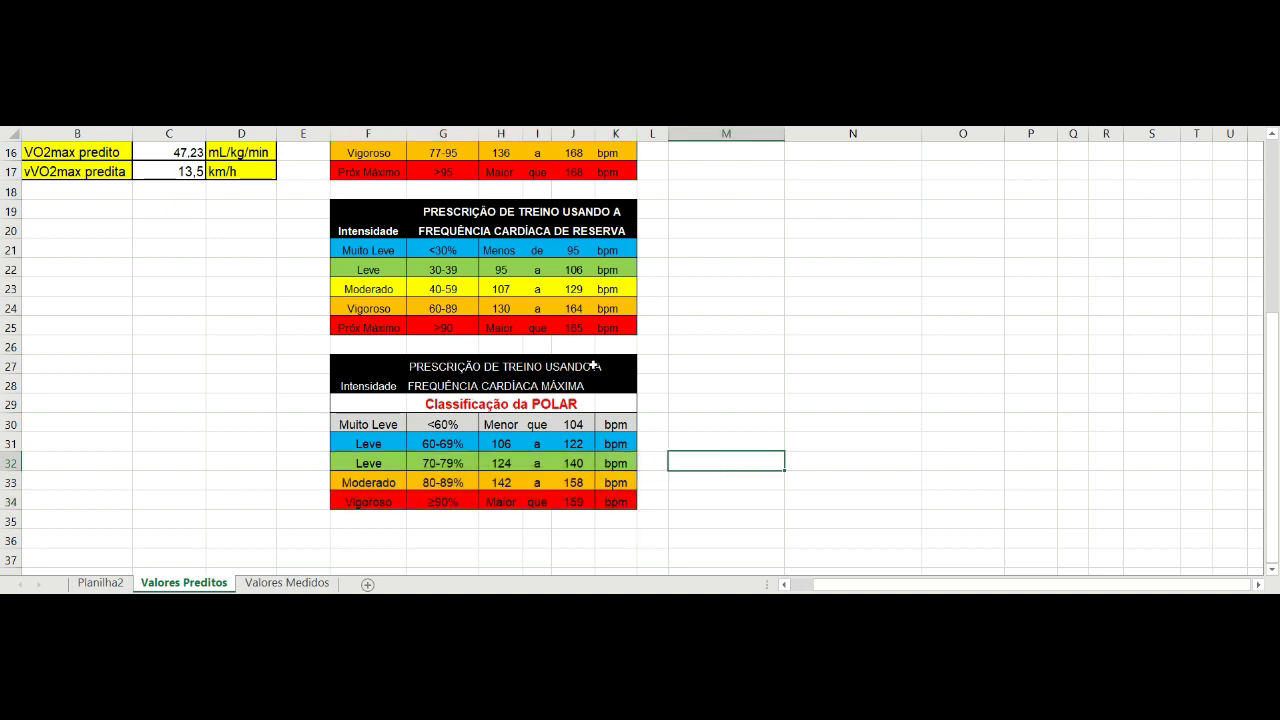
pyautogui.scroll(4, 594, 366)
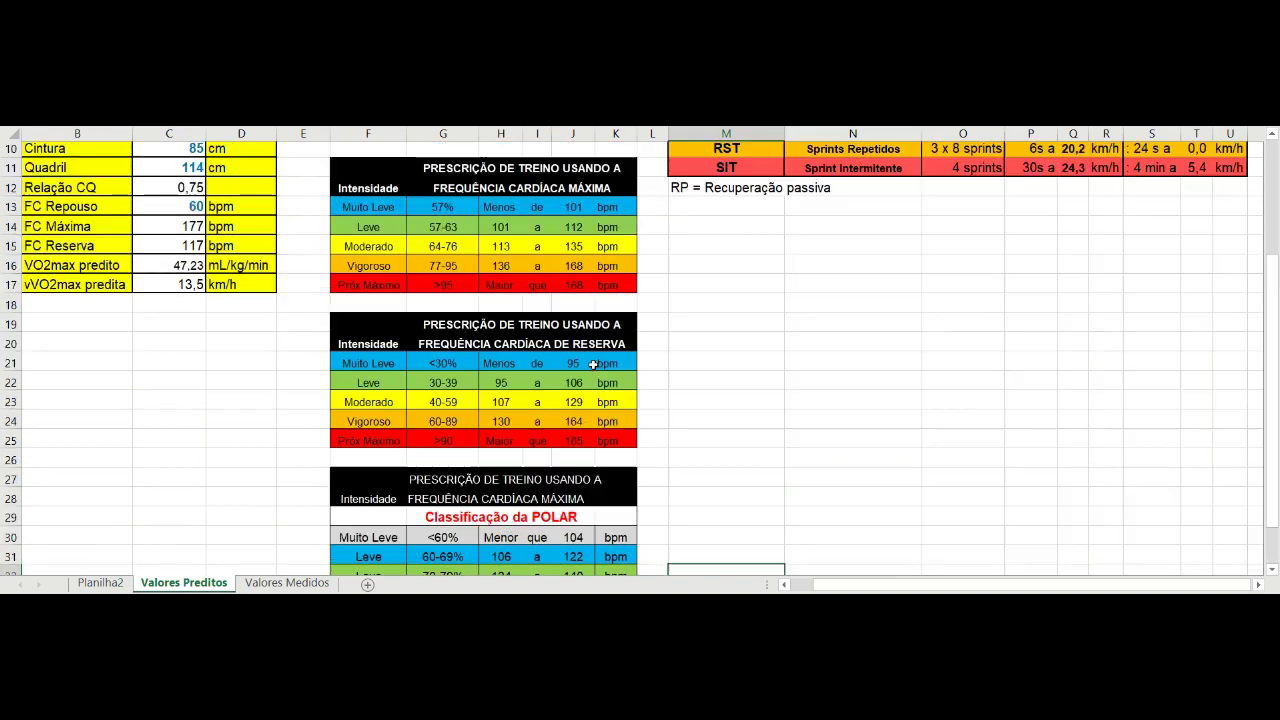
pyautogui.scroll(1, 594, 366)
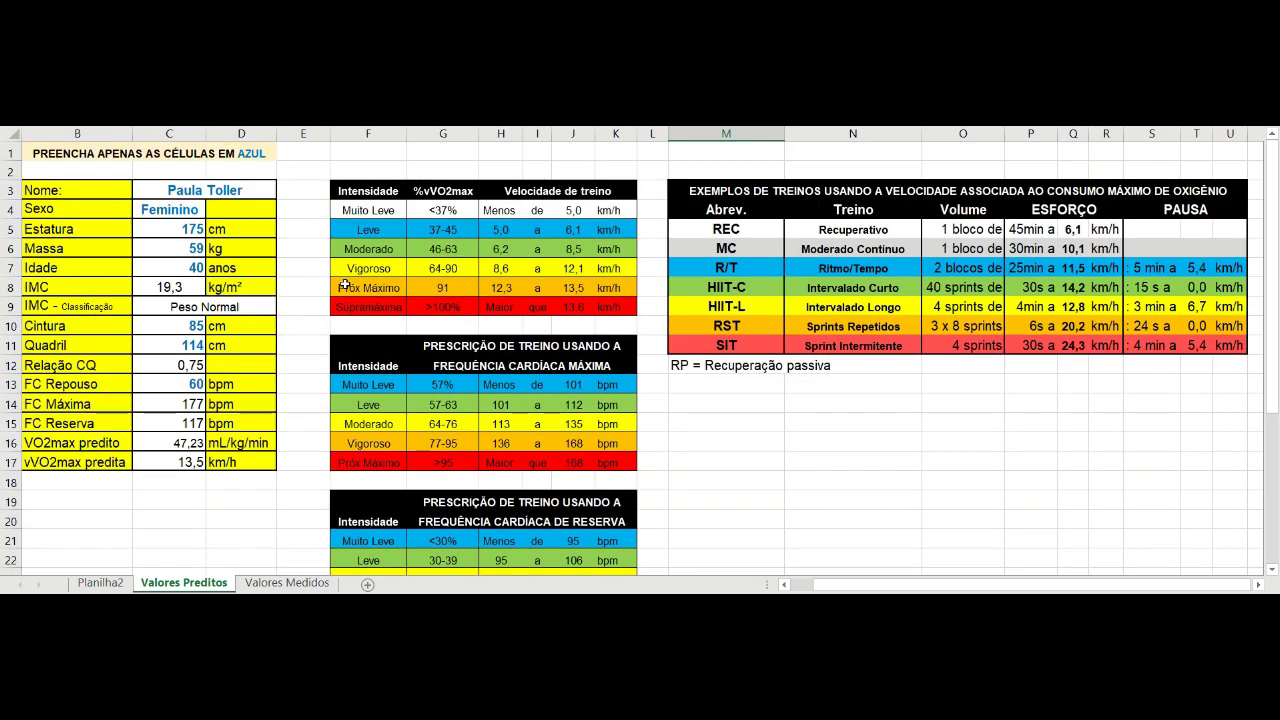
pyautogui.scroll(-2, 335, 290)
pyautogui.scroll(2, 335, 290)
pyautogui.moveTo(80, 462); pyautogui.dragTo(240, 462)
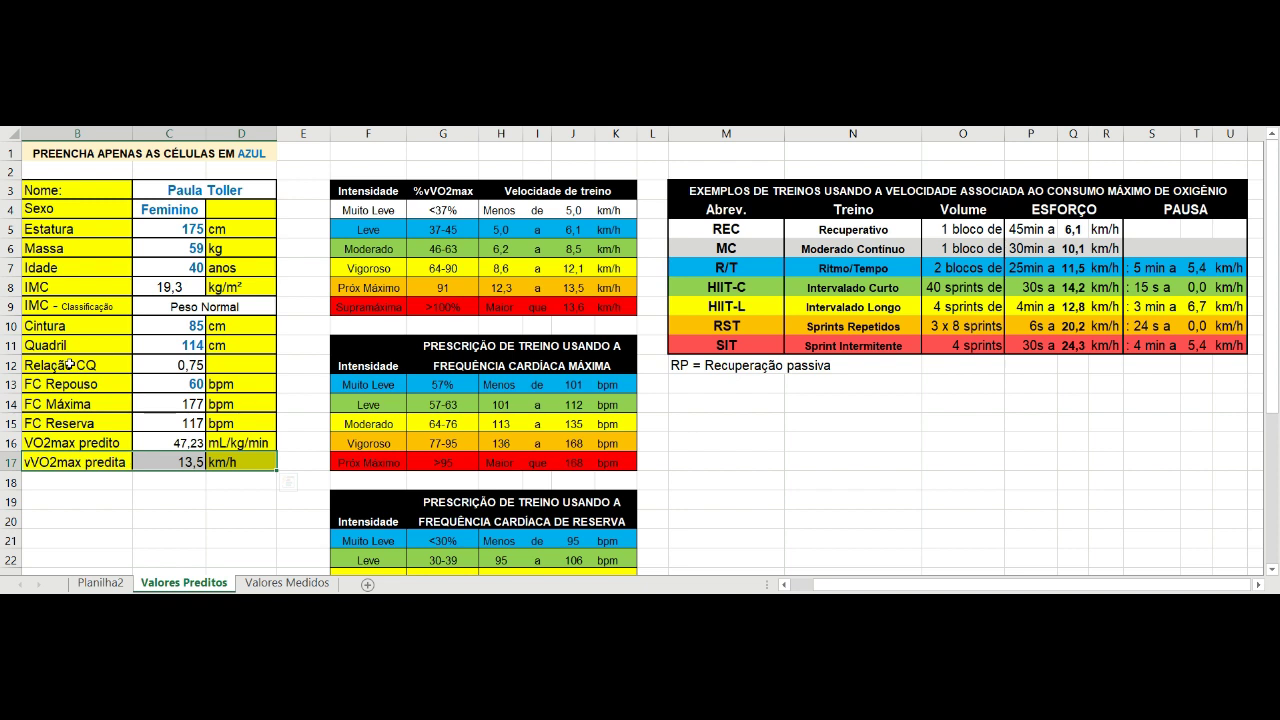
pyautogui.click(362, 170)
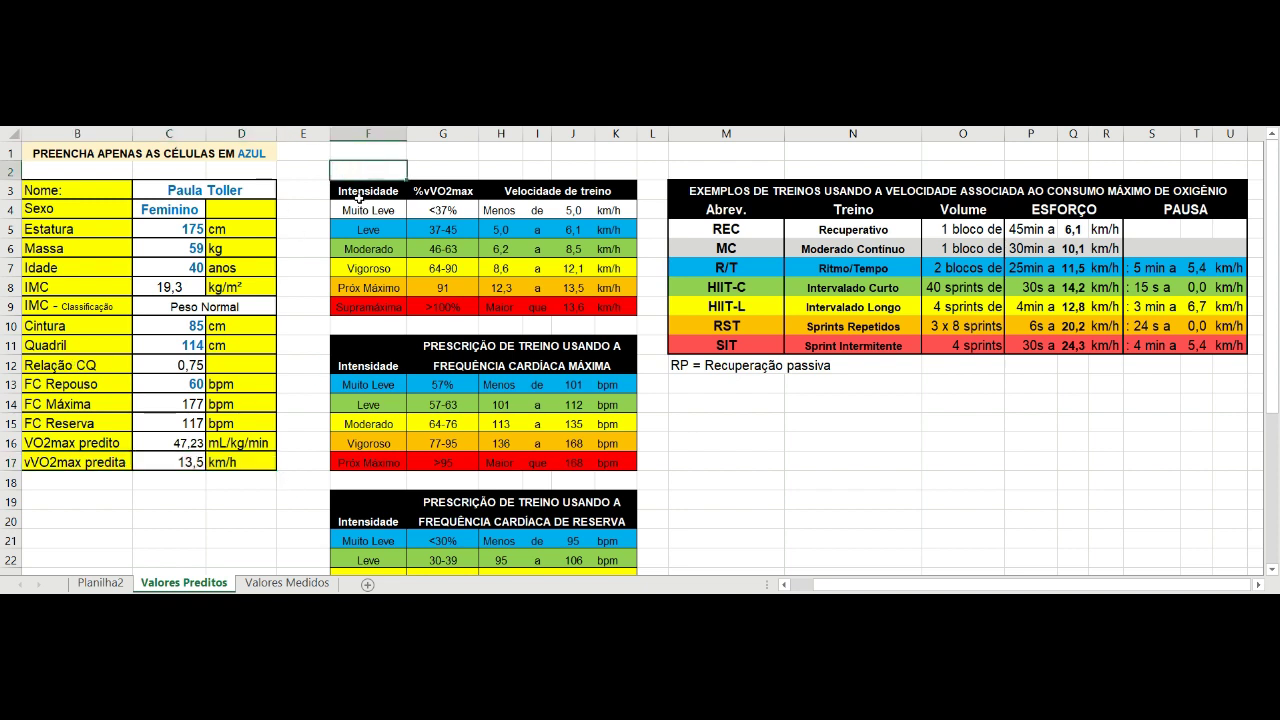
pyautogui.moveTo(500, 229); pyautogui.dragTo(573, 268)
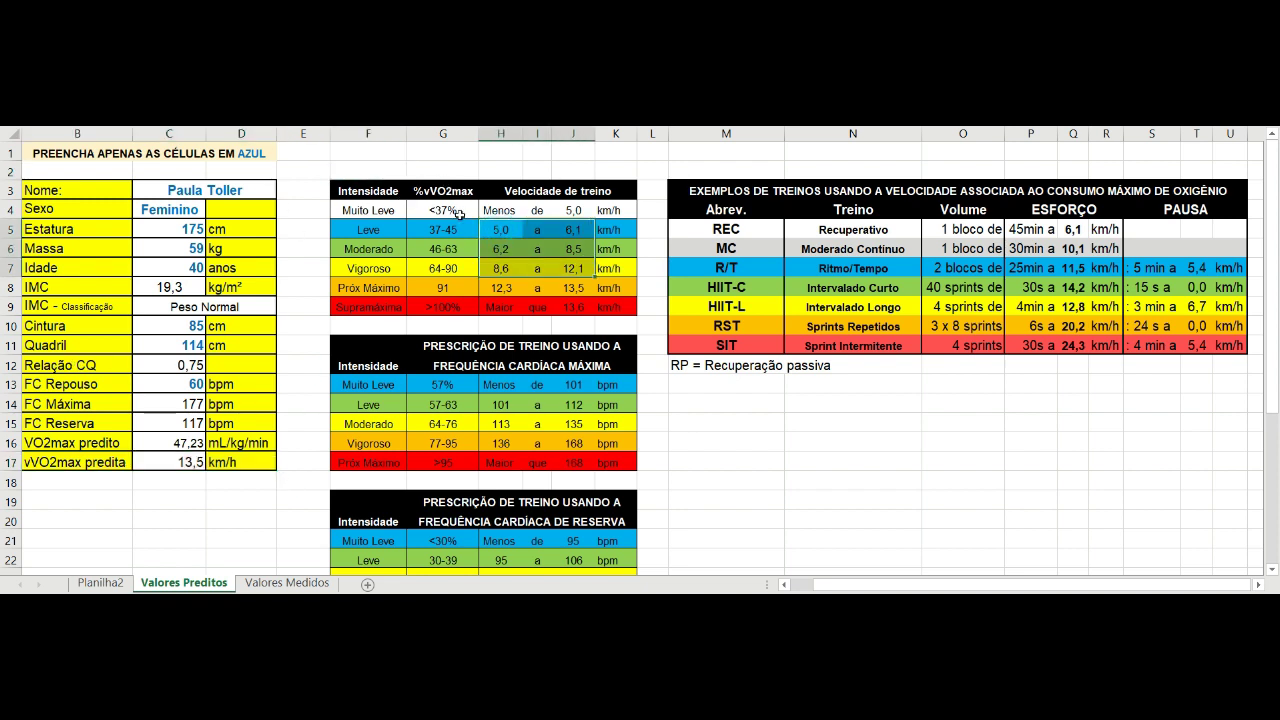
pyautogui.hotkey('shift', 'Down')
pyautogui.hotkey('shift', 'Down')
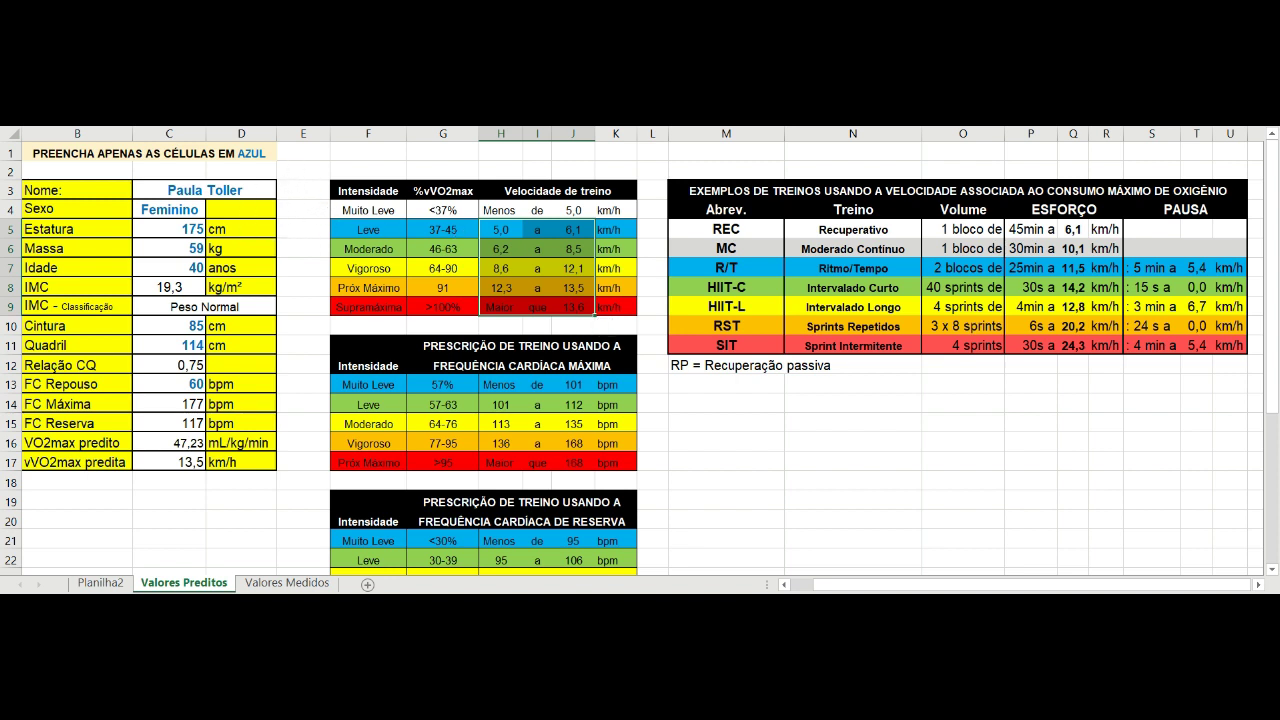
pyautogui.click(362, 152)
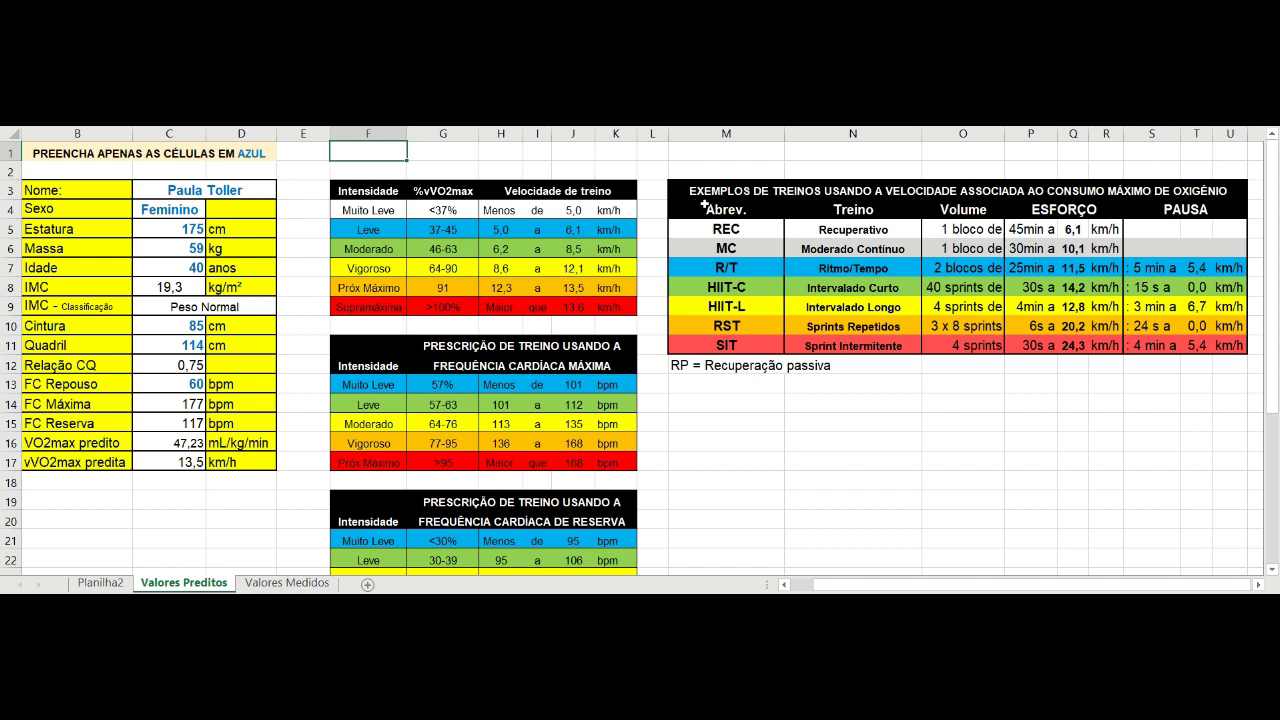
pyautogui.click(726, 267)
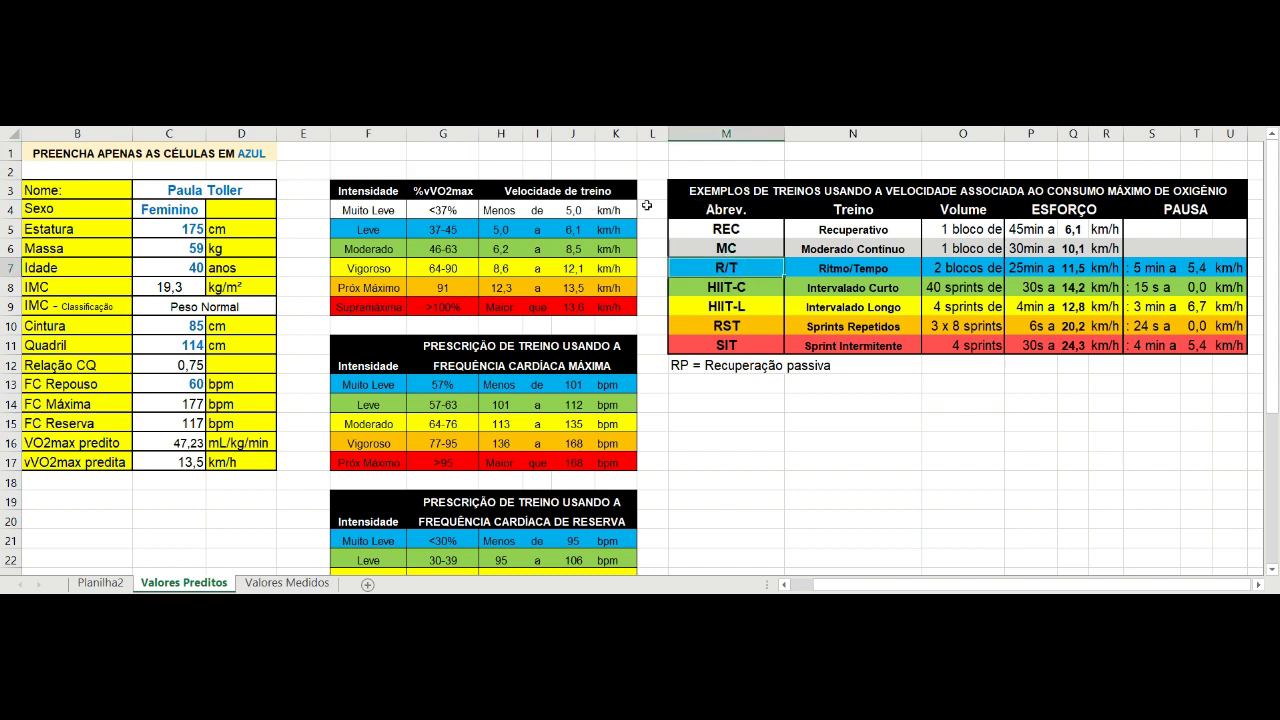
pyautogui.press('Right')
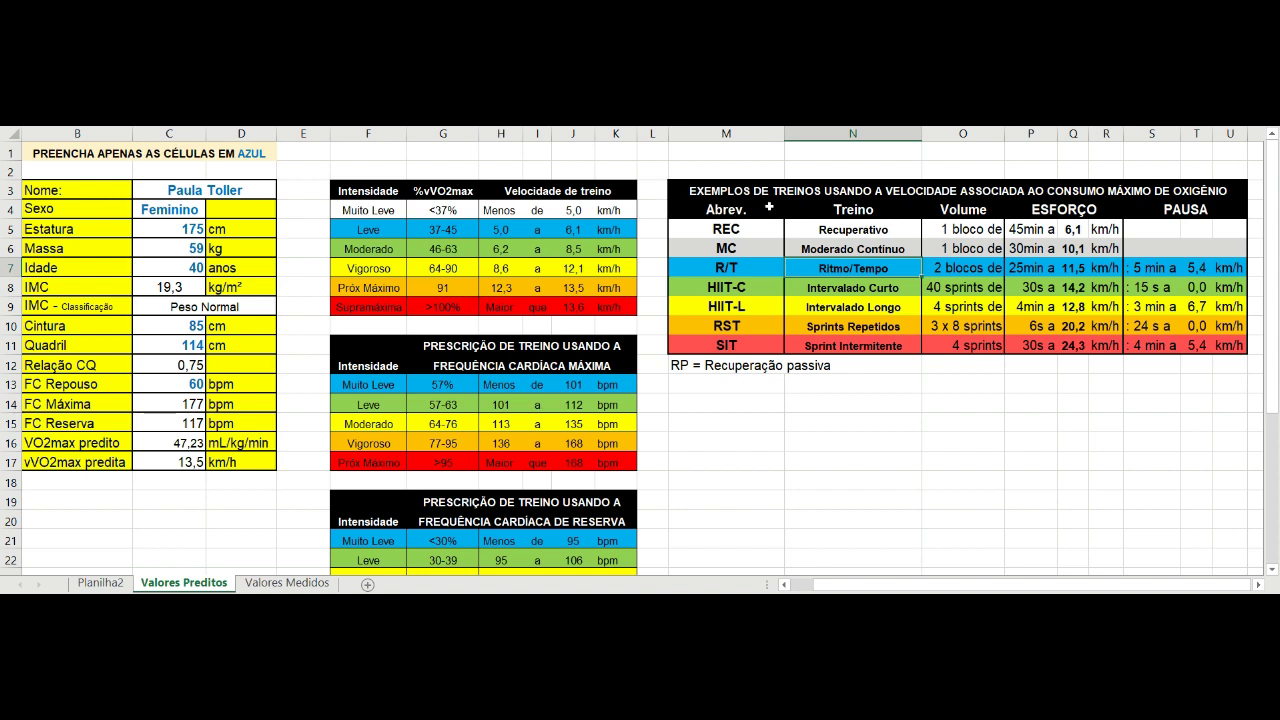
pyautogui.press('Right')
pyautogui.press('Right')
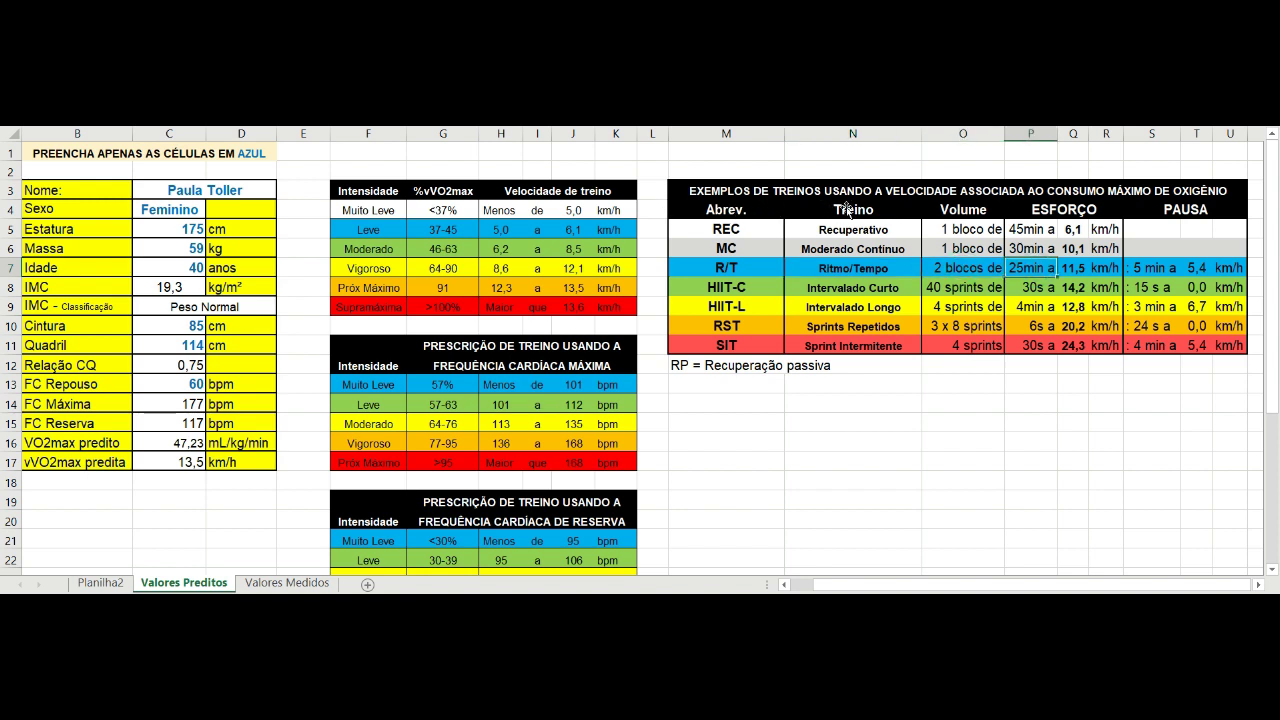
pyautogui.press('Right')
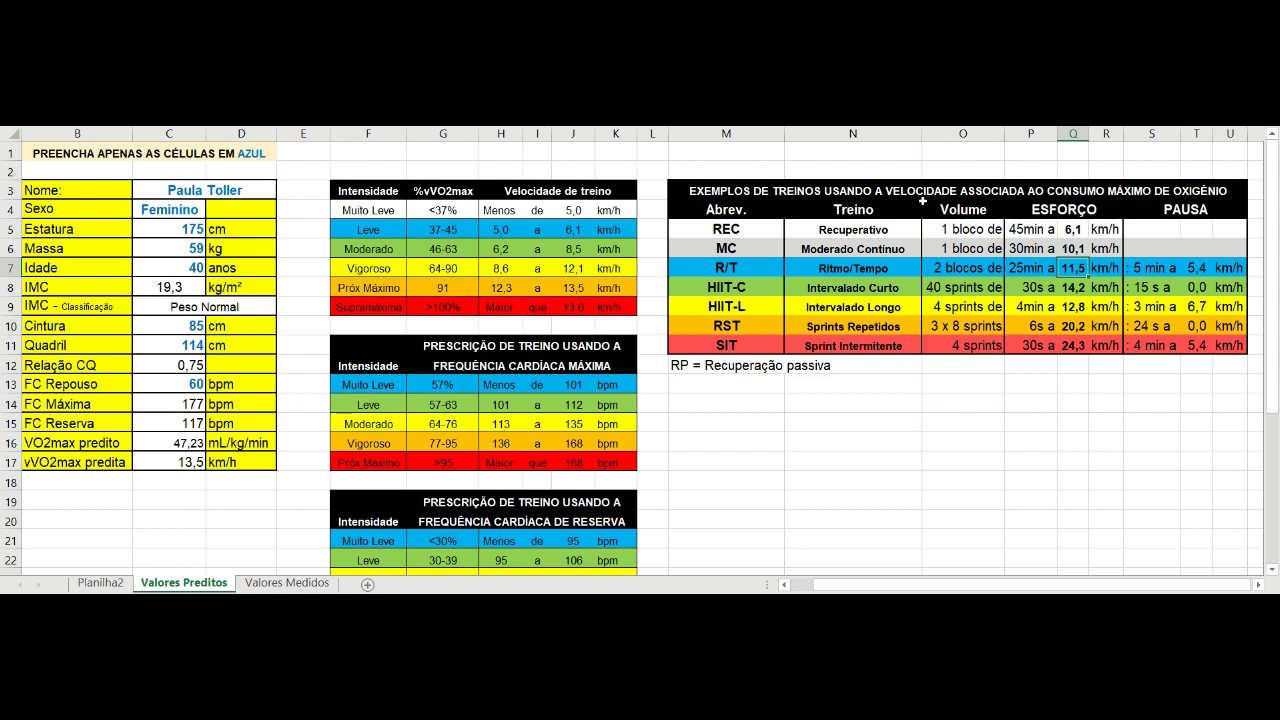
pyautogui.press('Right')
pyautogui.press('Right')
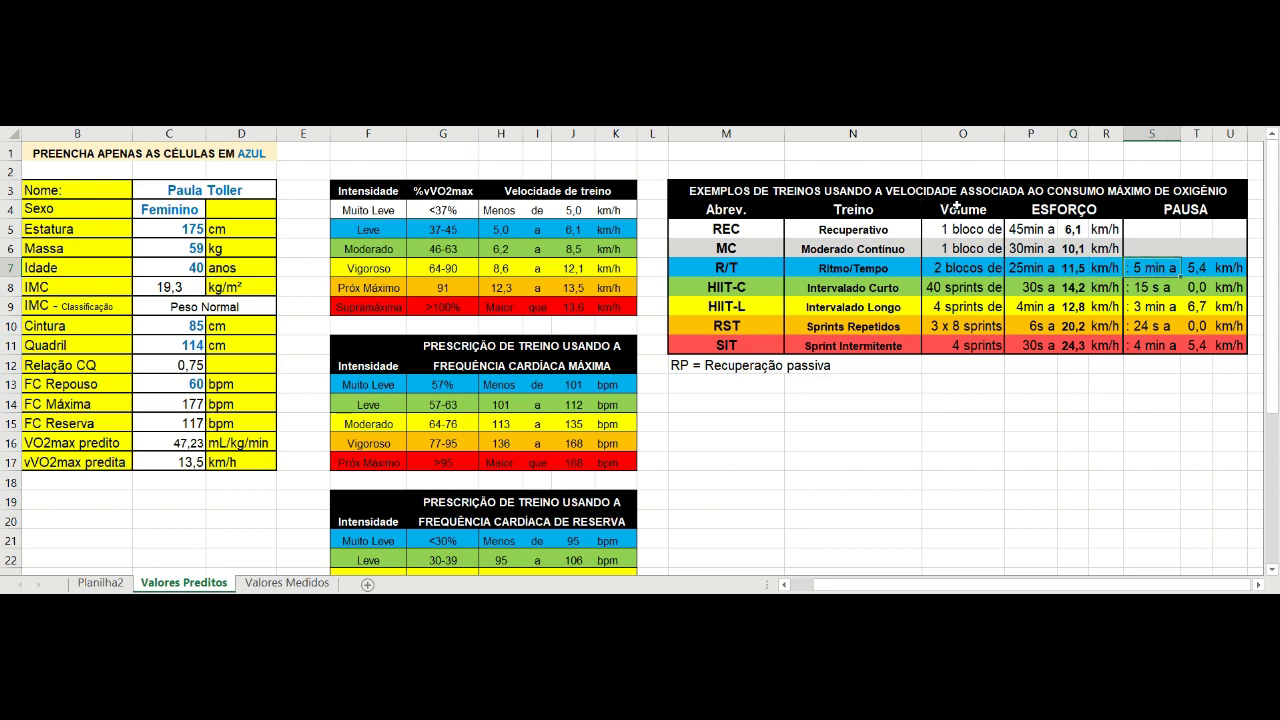
pyautogui.press('Right')
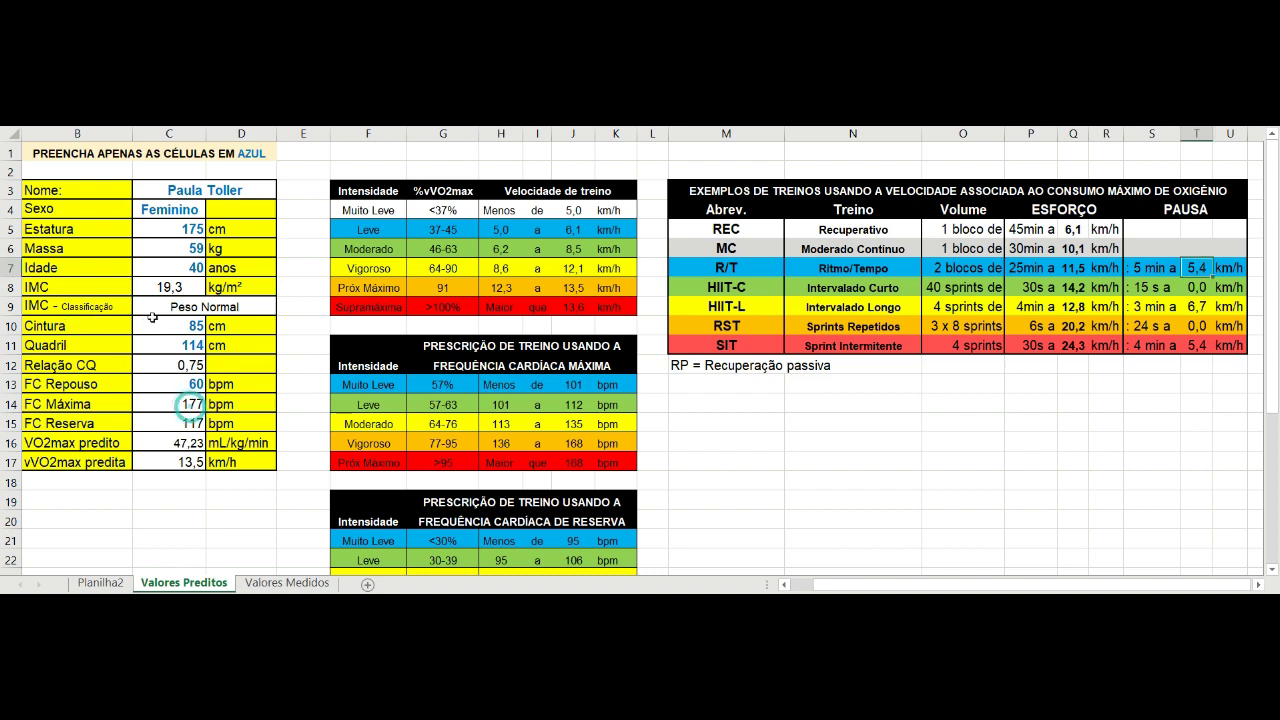
pyautogui.click(188, 404)
pyautogui.press('Down')
pyautogui.press('Down')
pyautogui.press('Down')
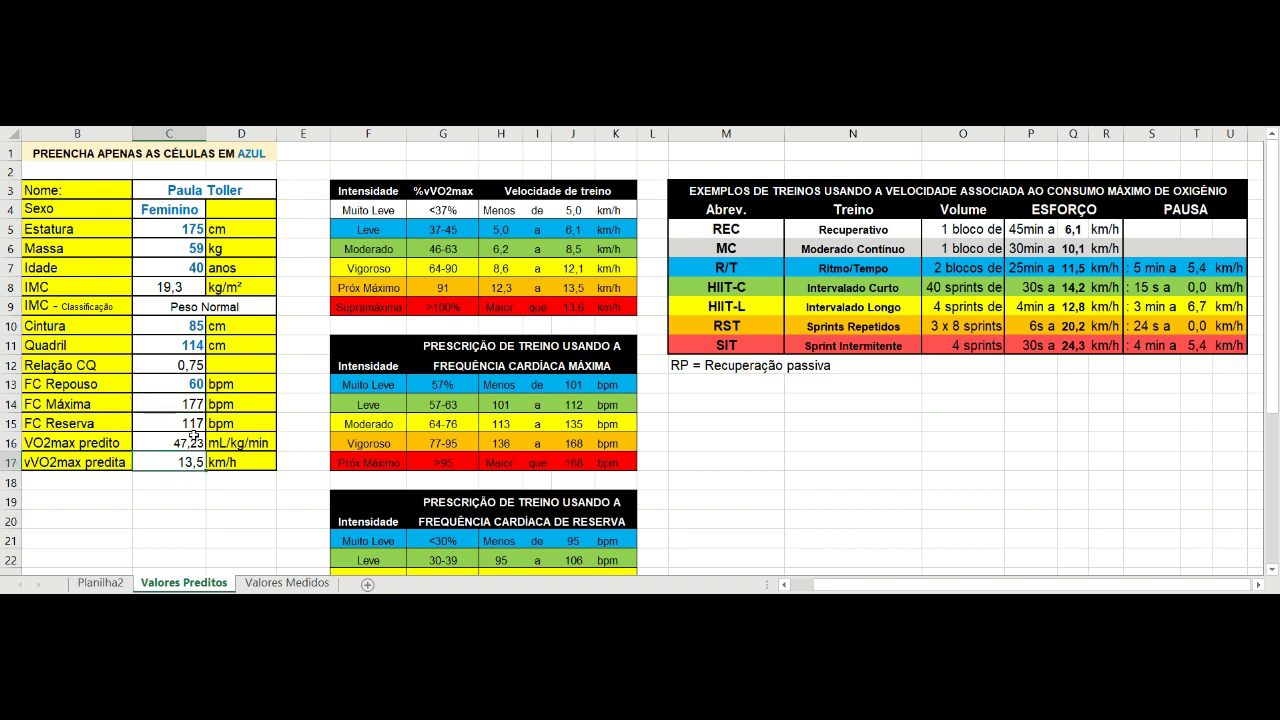
# Open the Valores Medidos sheet and select the FC Máxima value 189 in C14.
pyautogui.click(284, 582)
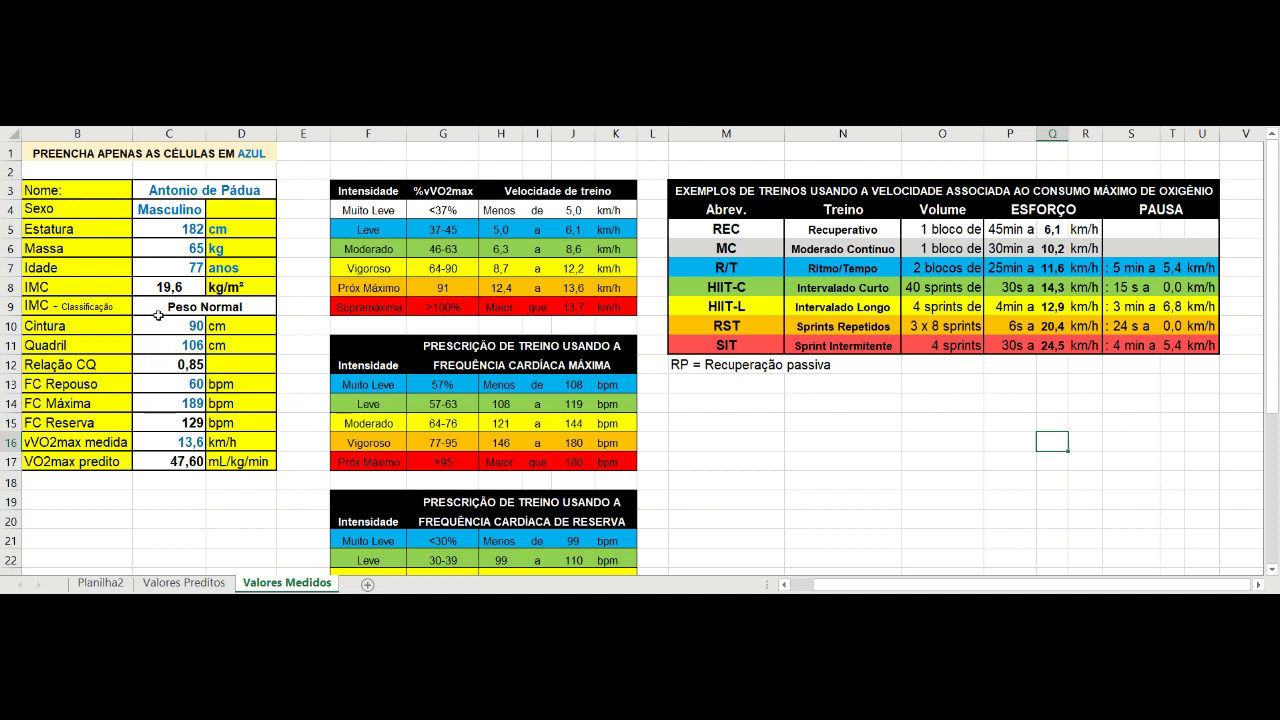
pyautogui.click(186, 404)
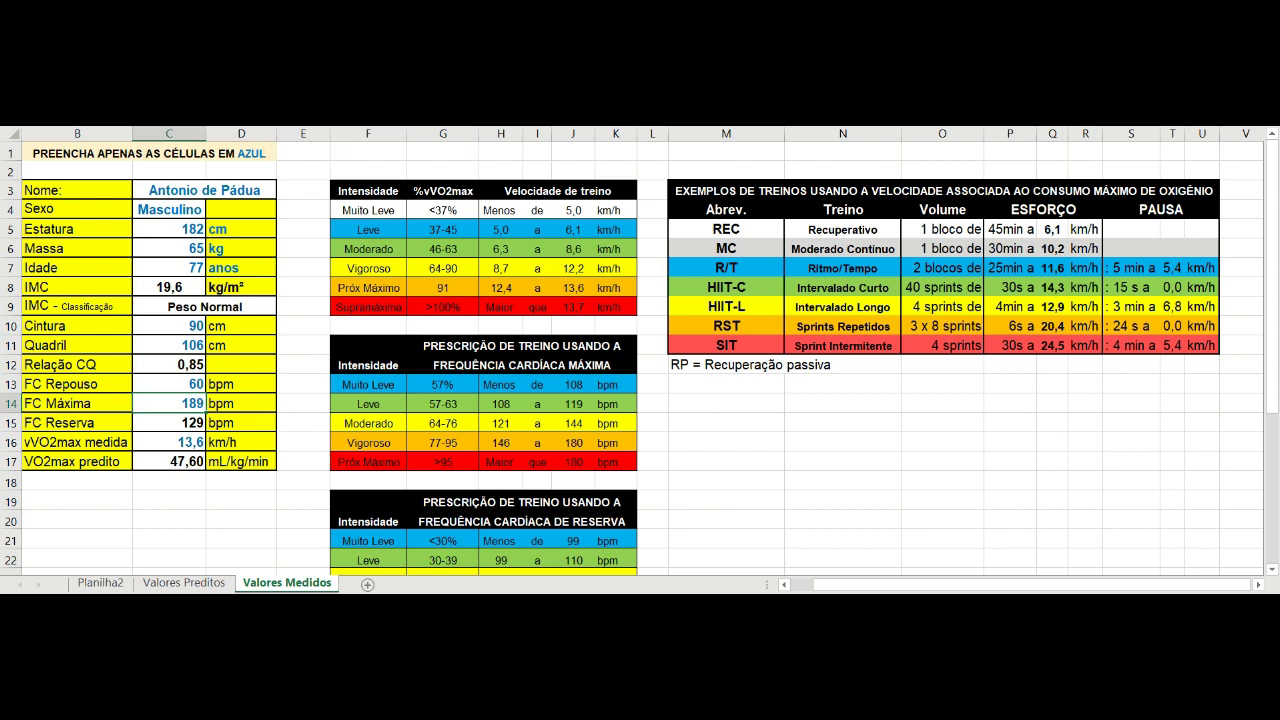
pyautogui.click(155, 520)
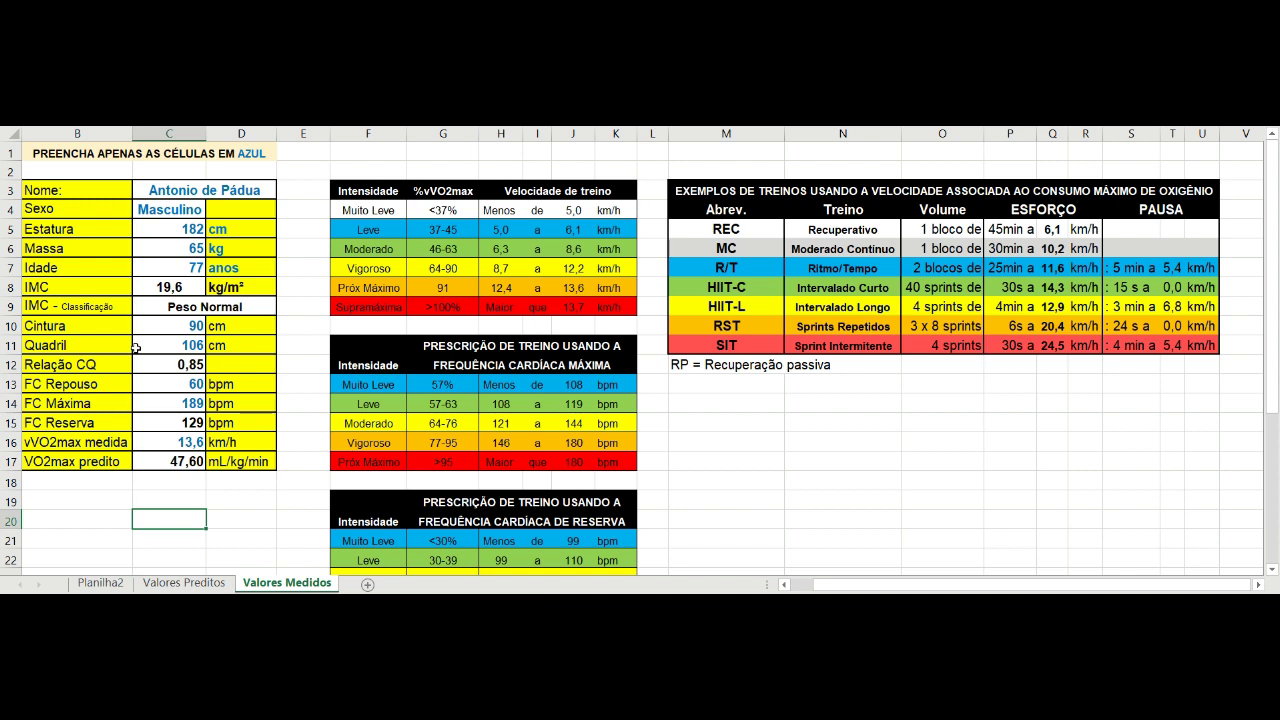
pyautogui.click(163, 500)
pyautogui.click(185, 405)
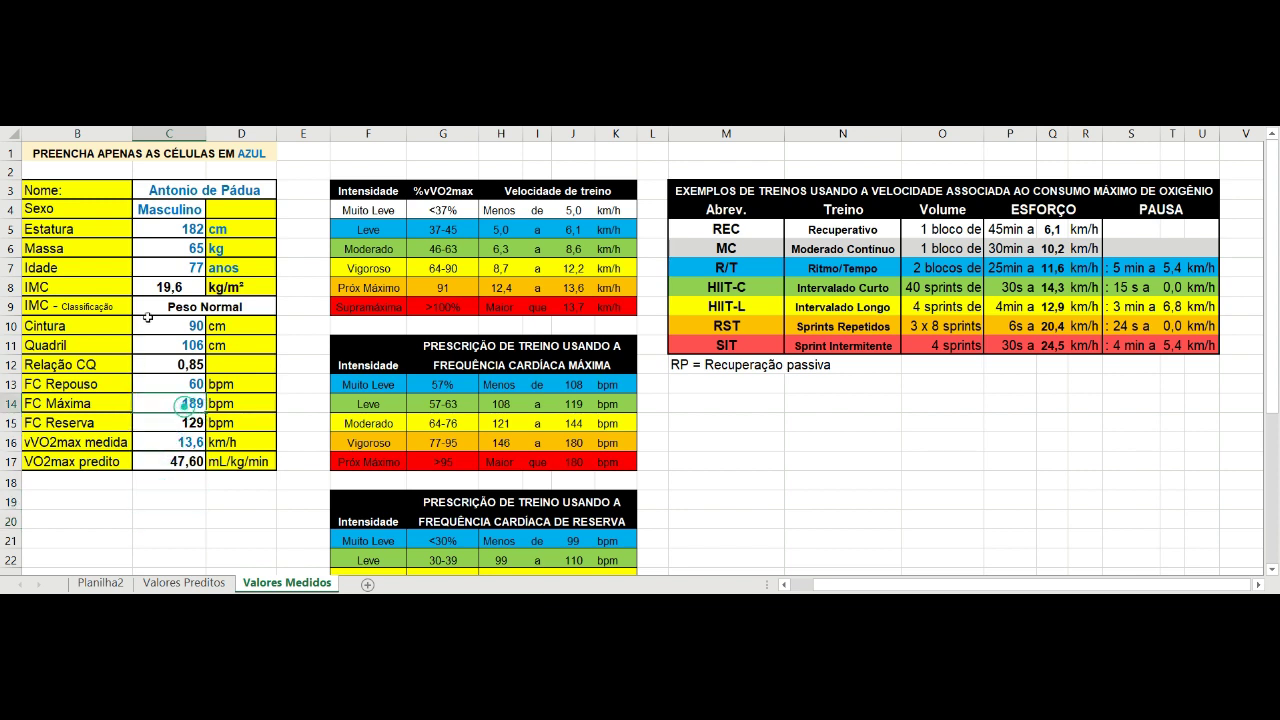
pyautogui.click(163, 486)
pyautogui.click(178, 441)
pyautogui.click(147, 539)
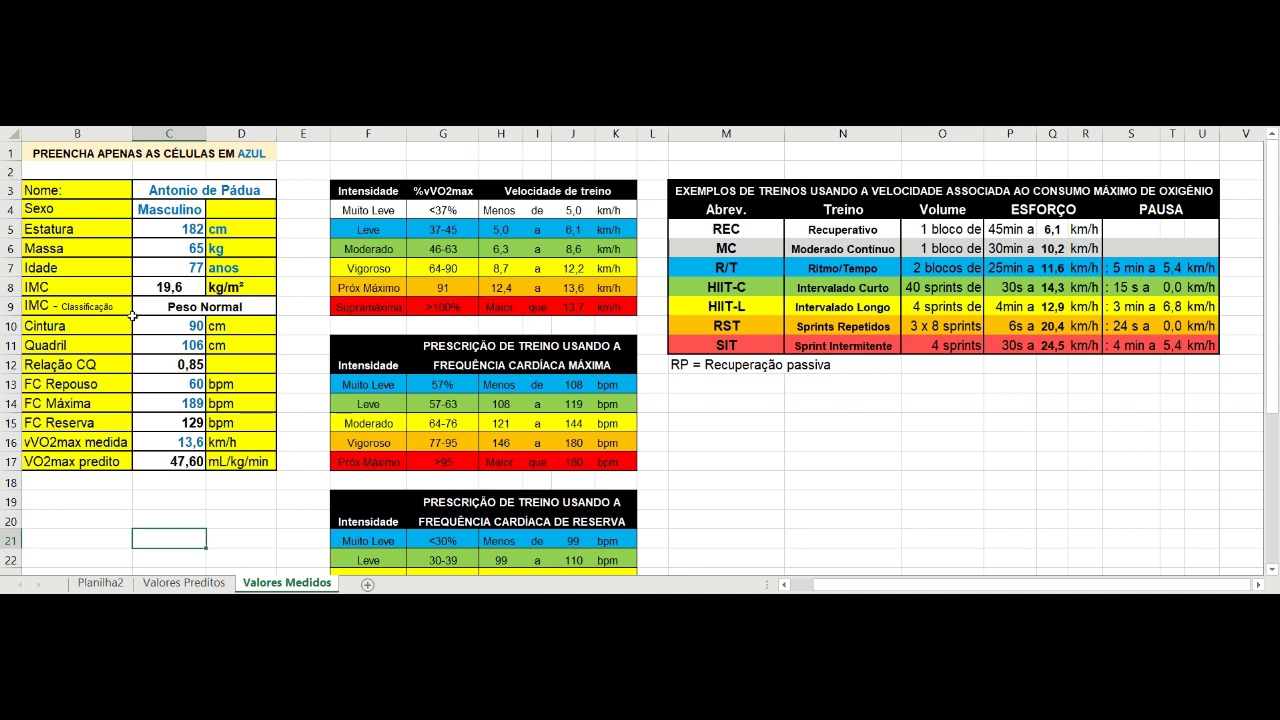
pyautogui.press('Up')
pyautogui.press('Up')
pyautogui.press('Up')
pyautogui.press('Up')
pyautogui.press('Up')
pyautogui.press('Up')
pyautogui.press('Up')
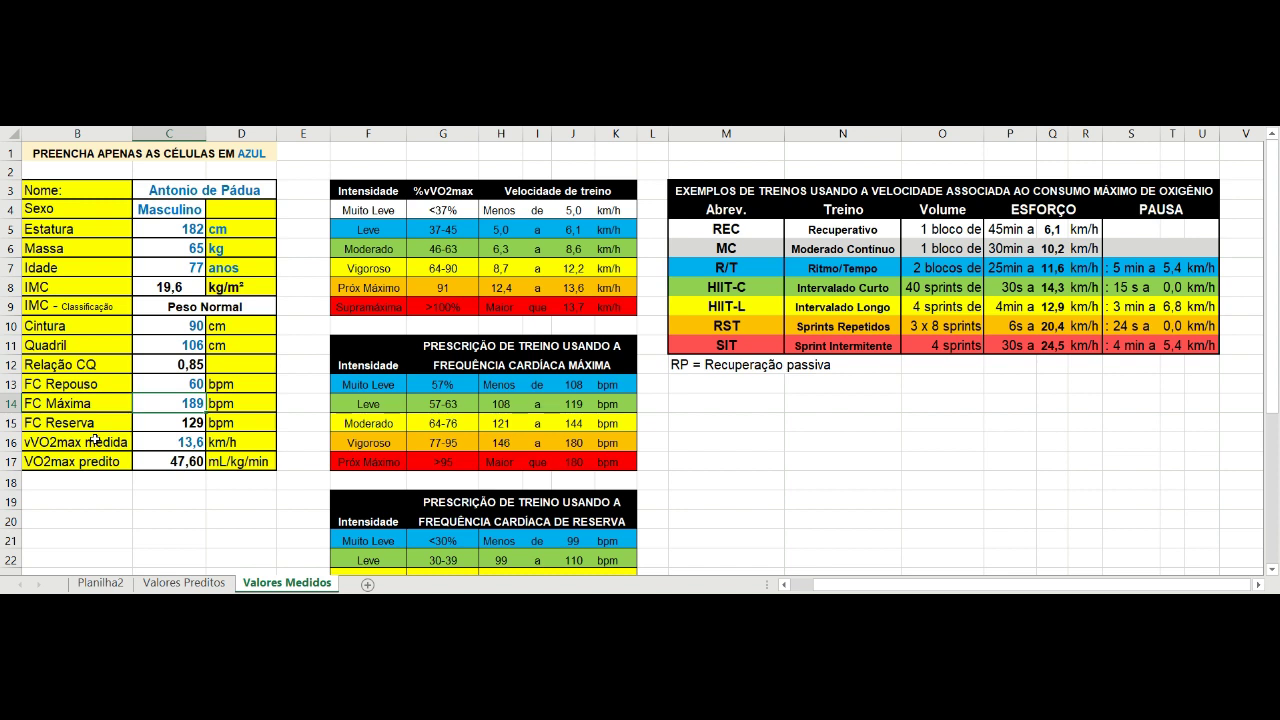
# Enter 195 as FC Máxima in C14, making FC Reserva 135.
pyautogui.write('195')
pyautogui.press('Return')
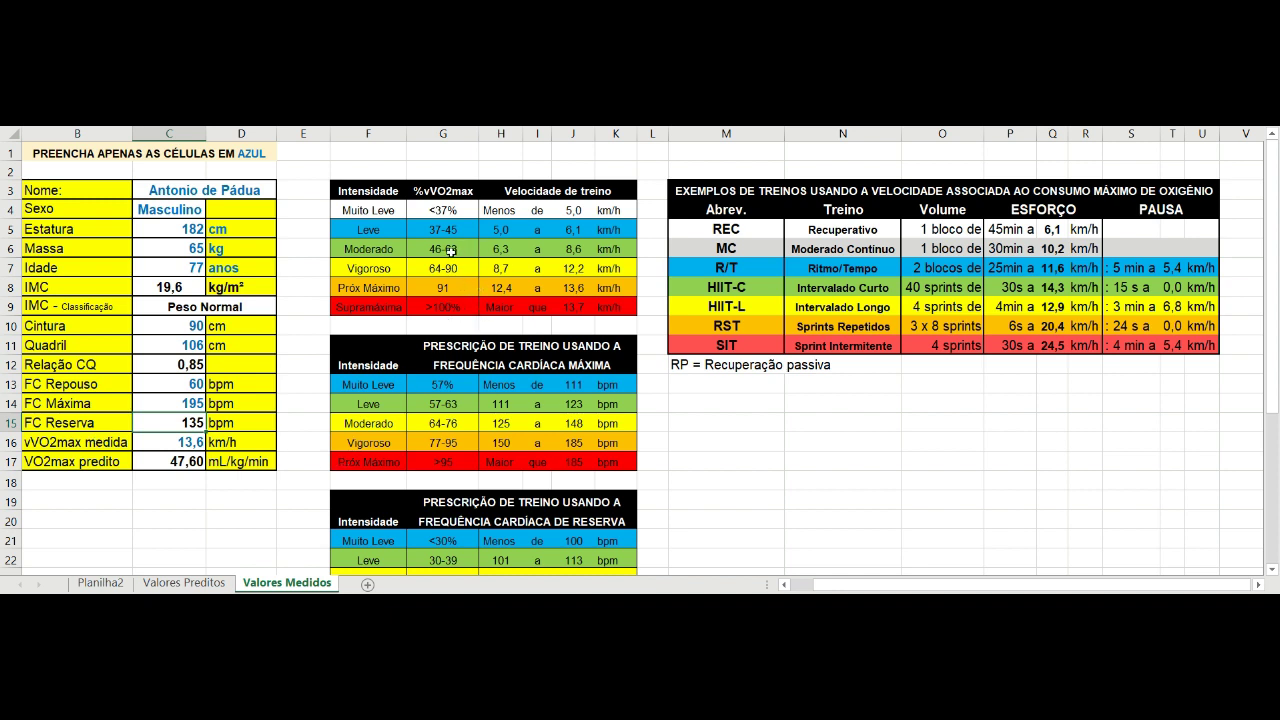
pyautogui.scroll(-2, 465, 383)
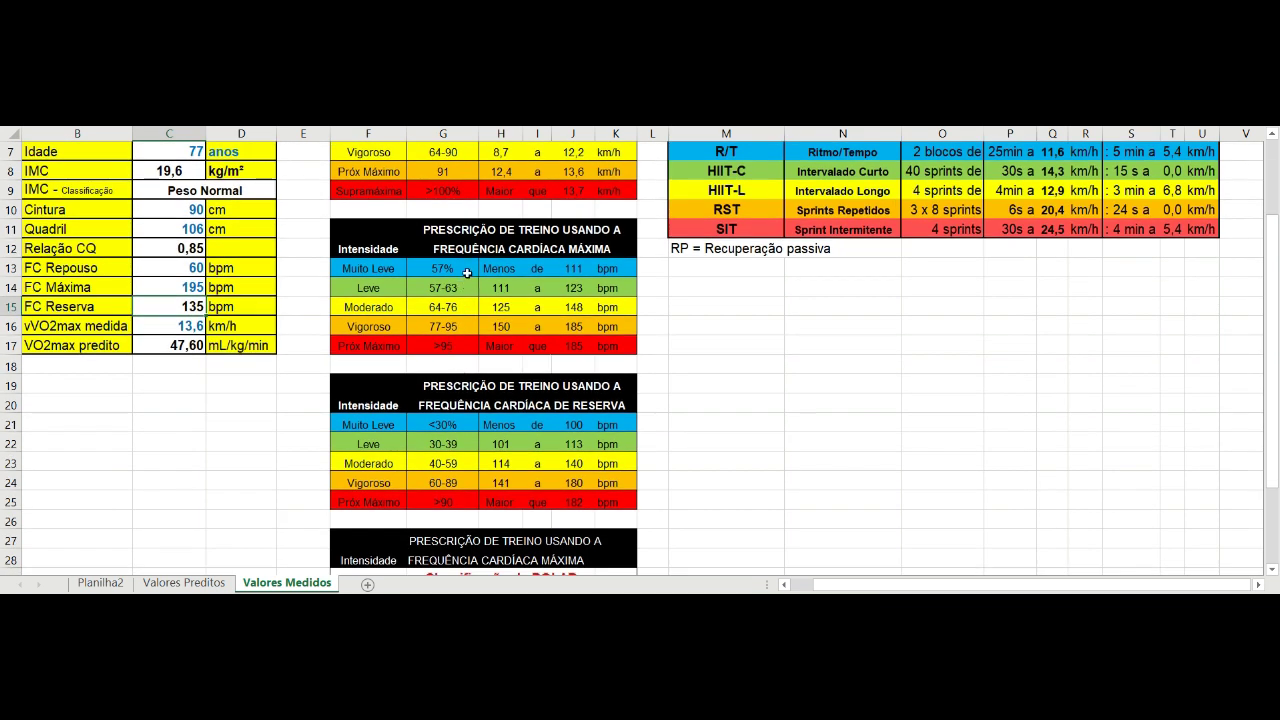
pyautogui.scroll(2, 480, 212)
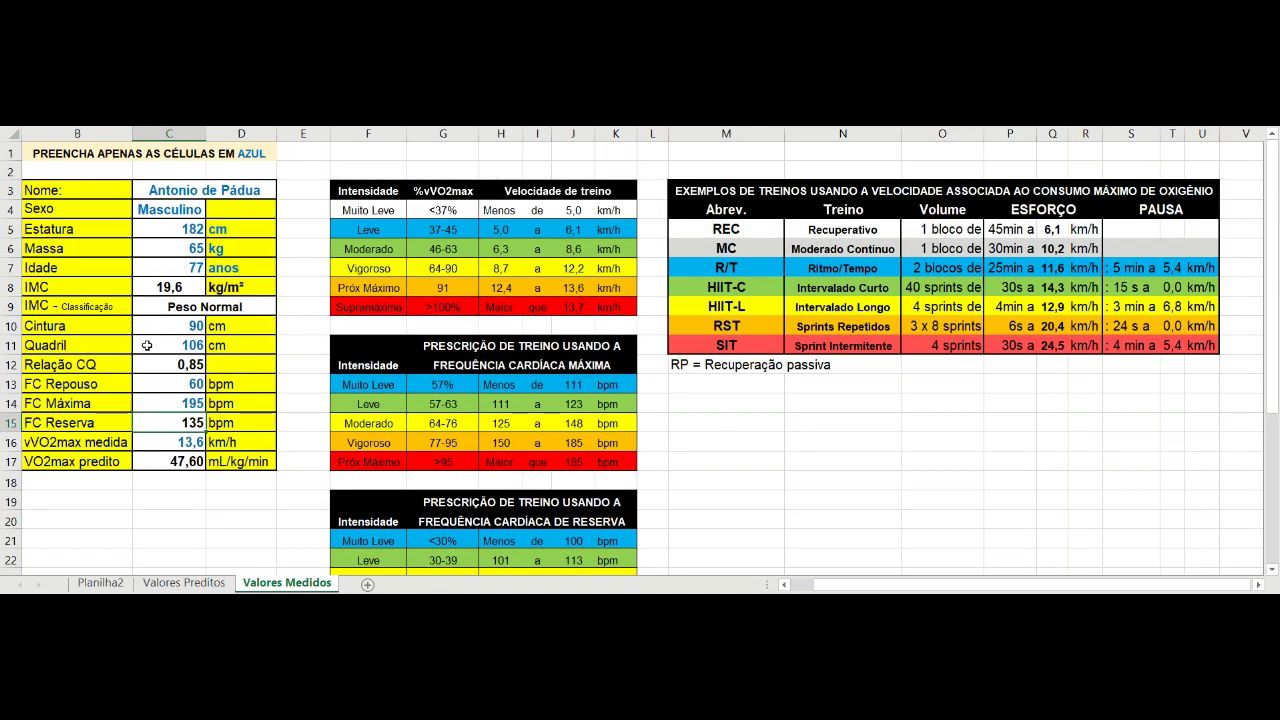
pyautogui.press('Down')
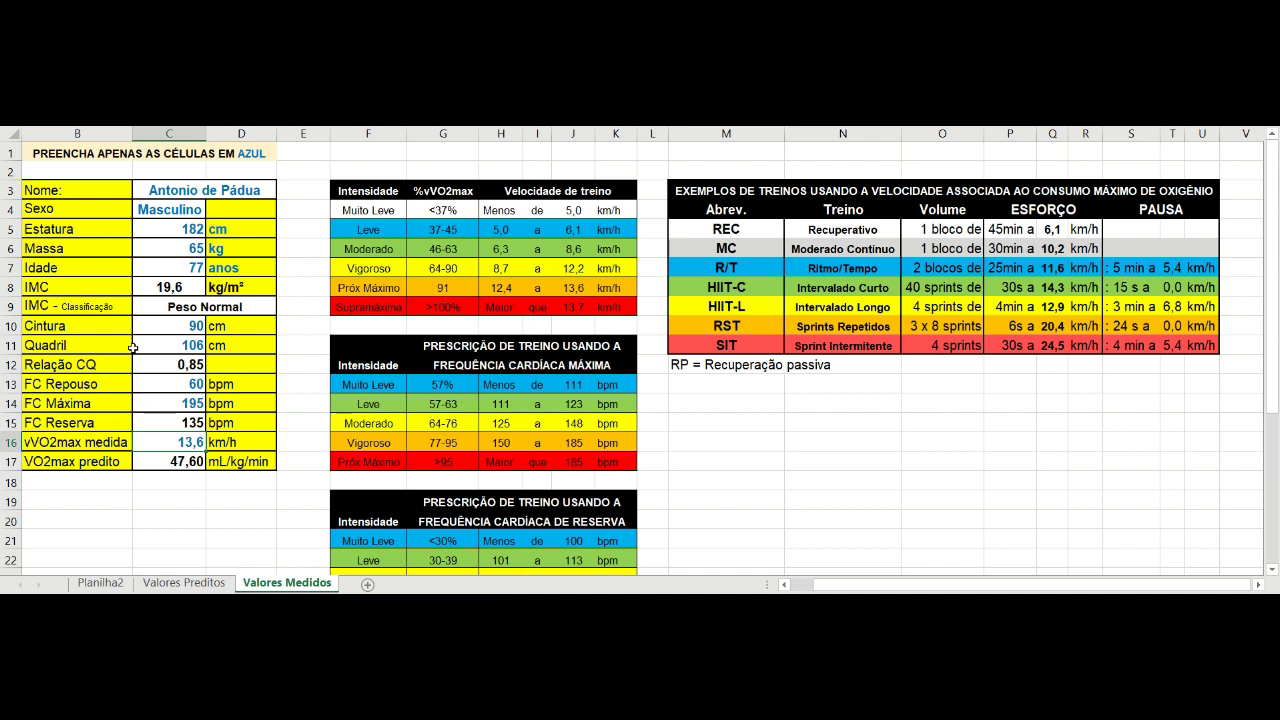
# Enter 17,5 km/h as vVO2max medida in C16, then undo to compare with 13,6.
pyautogui.write('17,5')
pyautogui.press('Return')
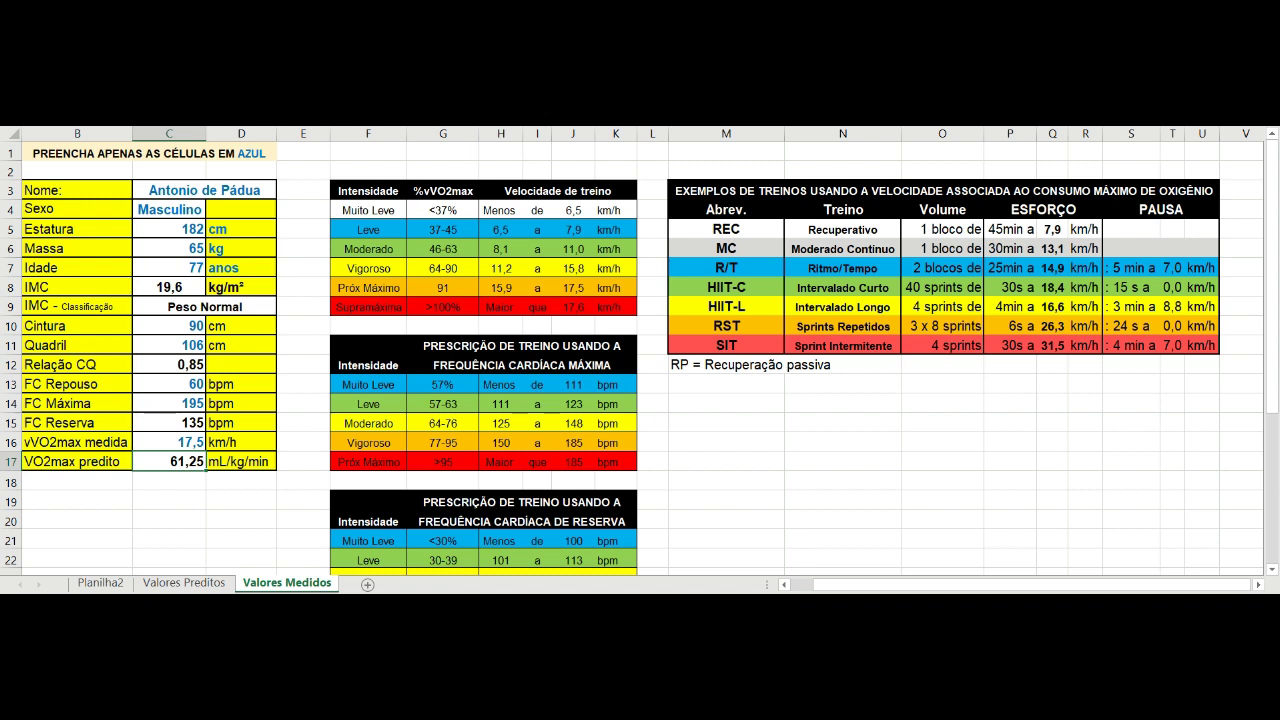
pyautogui.hotkey('ctrl', 'z')
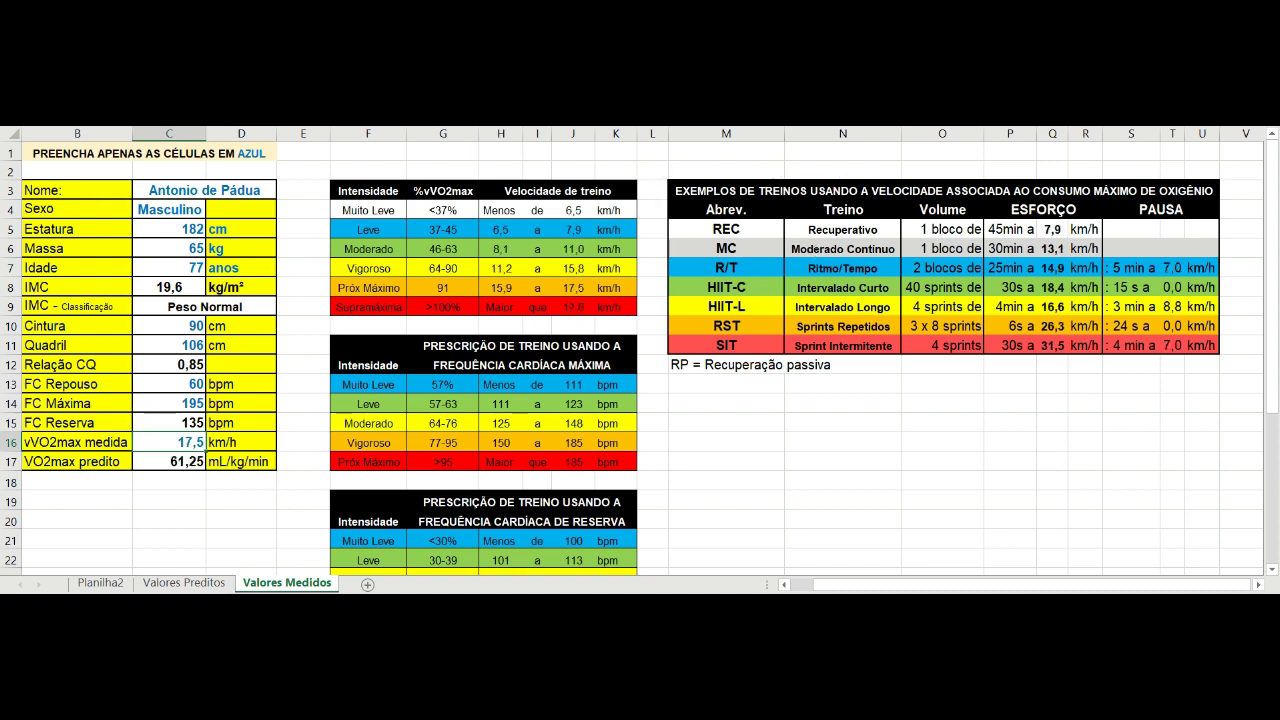
pyautogui.hotkey('ctrl', 'z')
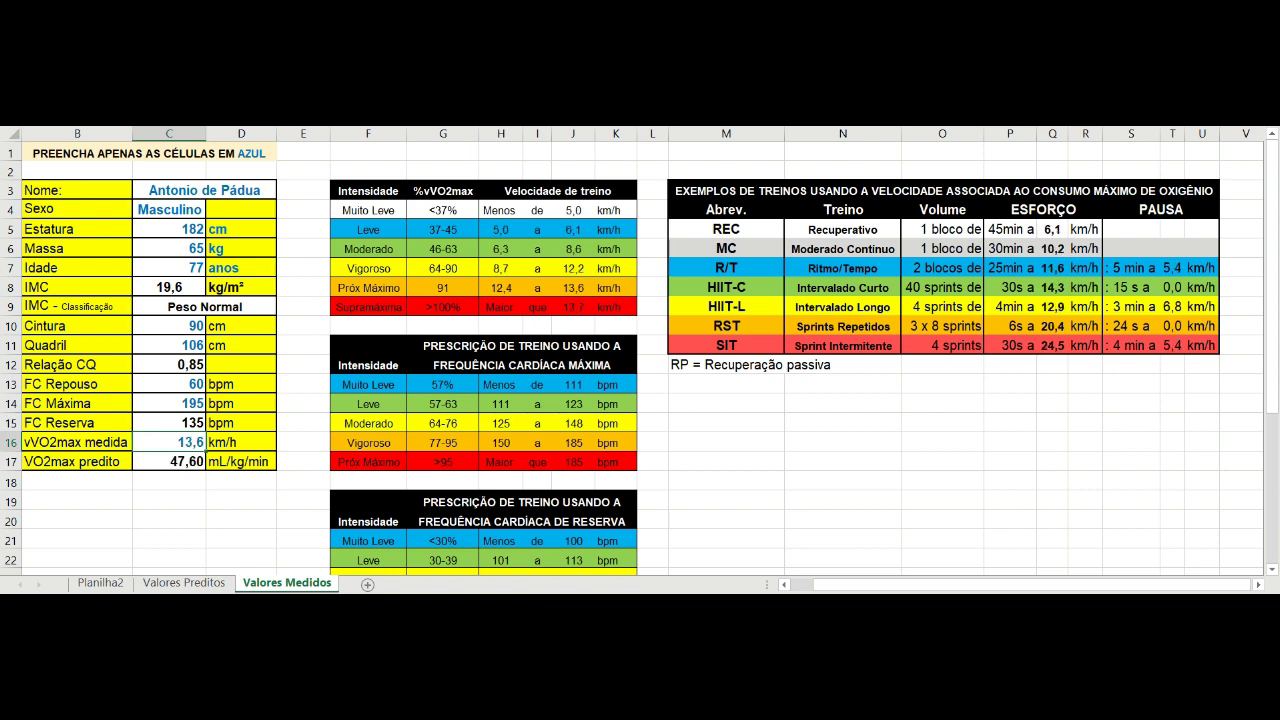
pyautogui.hotkey('ctrl', 'y')
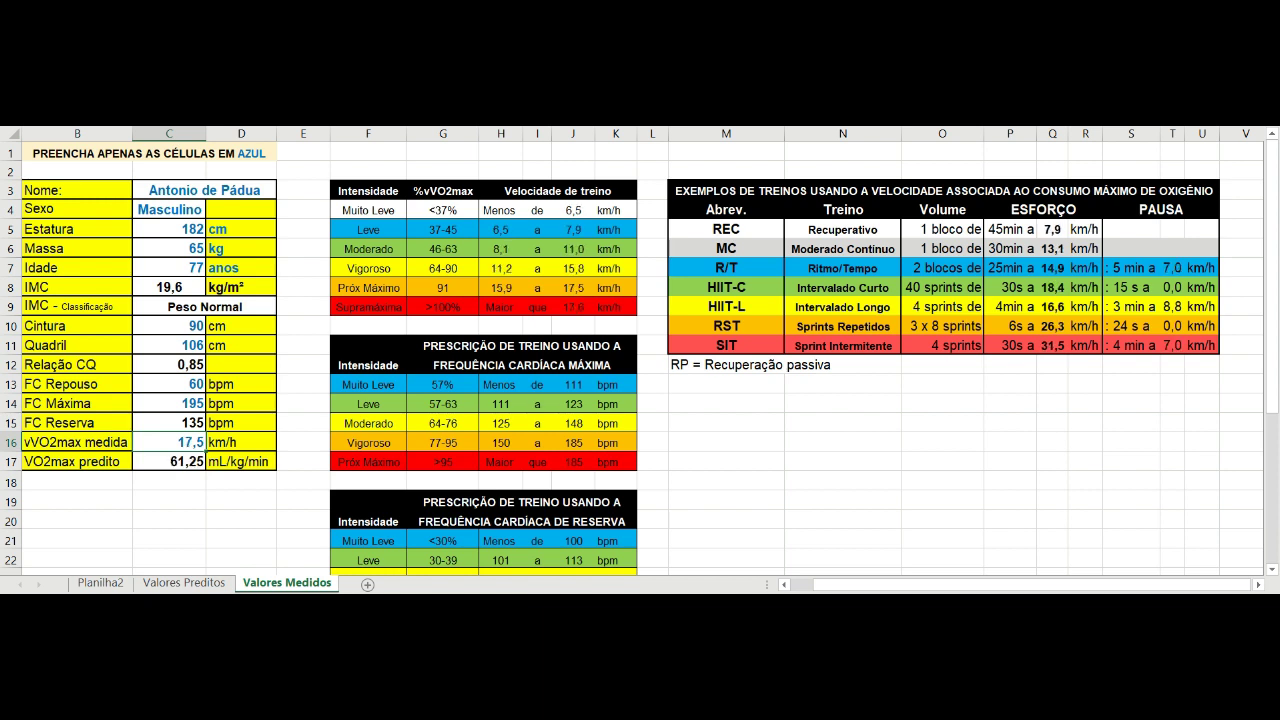
pyautogui.hotkey('ctrl', 'z')
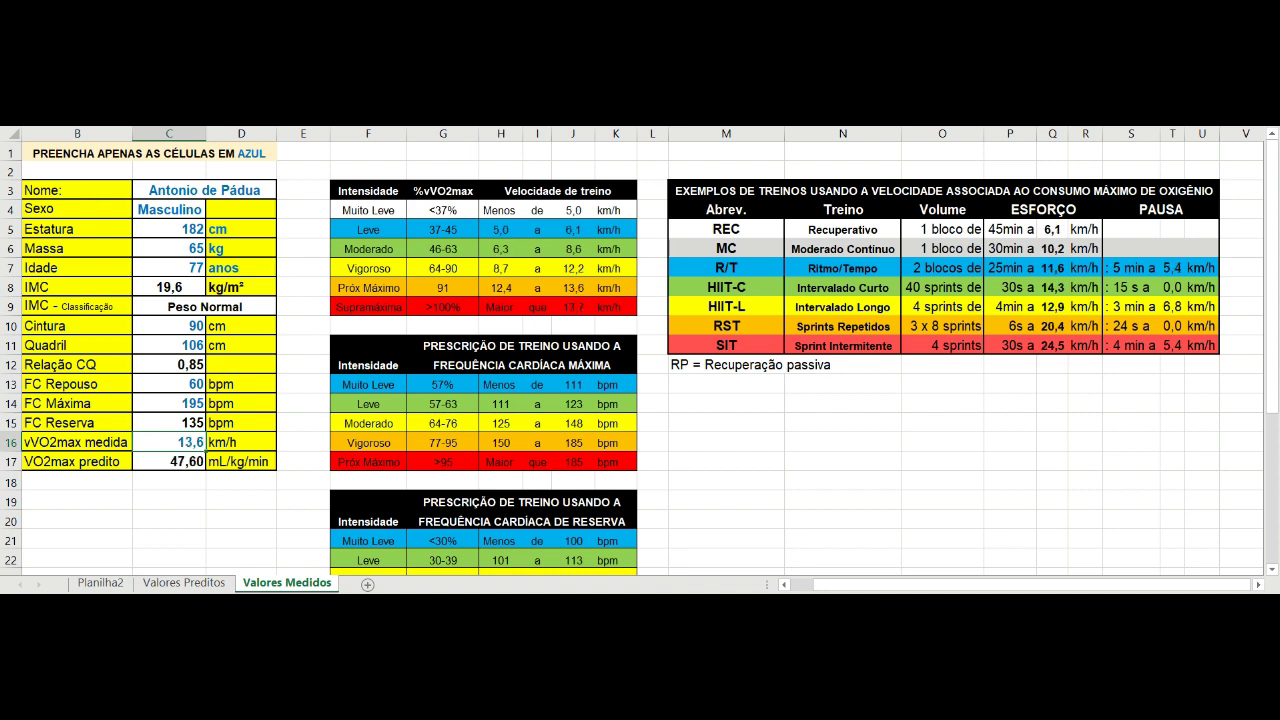
pyautogui.hotkey('ctrl', 'y')
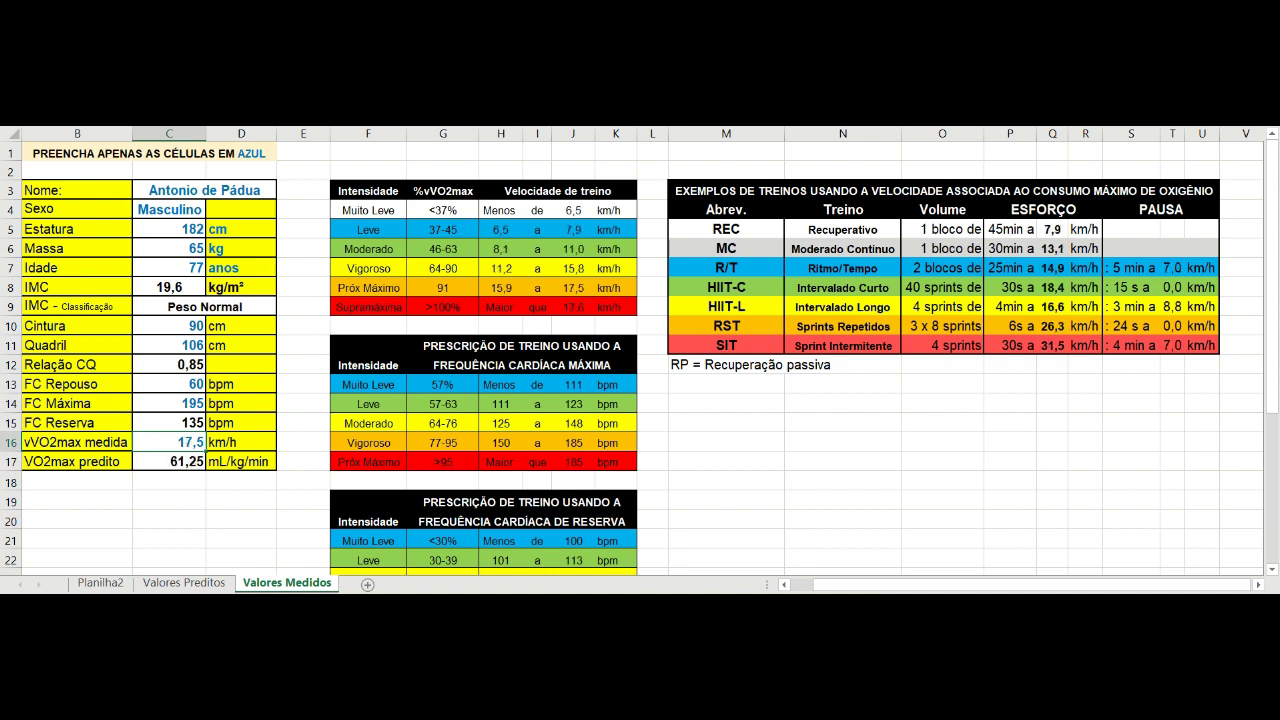
pyautogui.hotkey('ctrl', 'pageup')
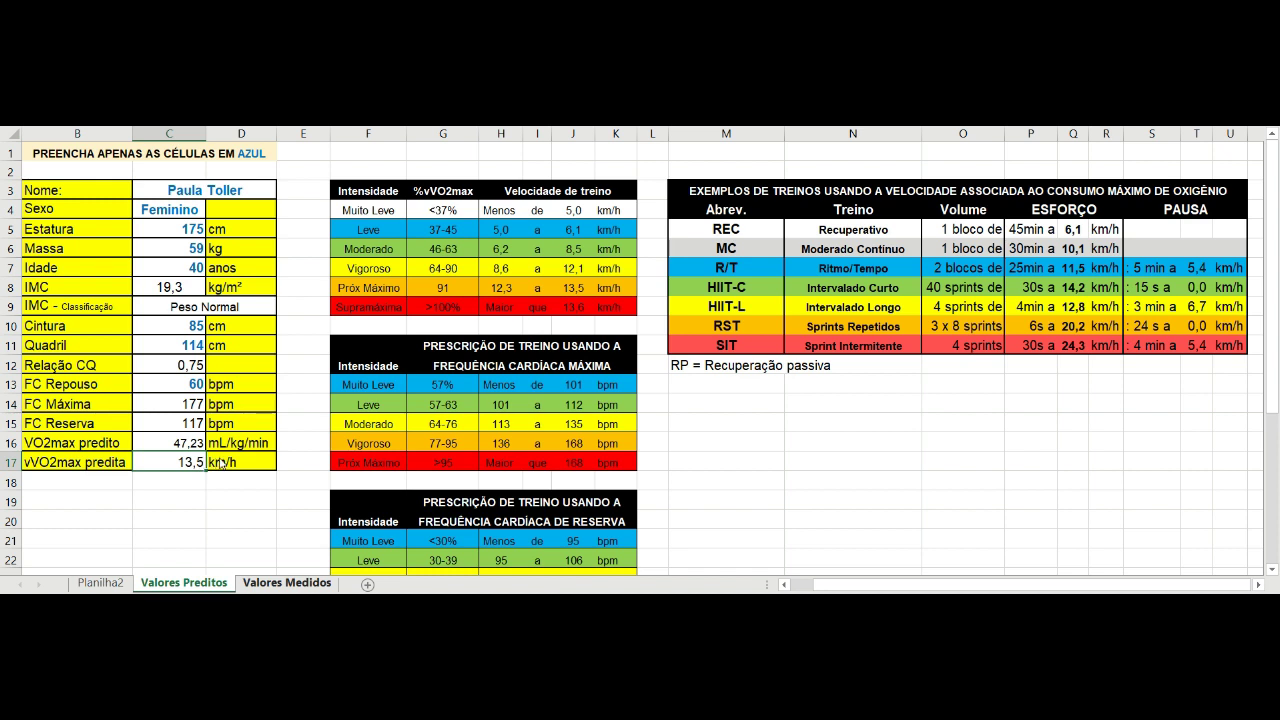
pyautogui.hotkey('ctrl', 'pagedown')
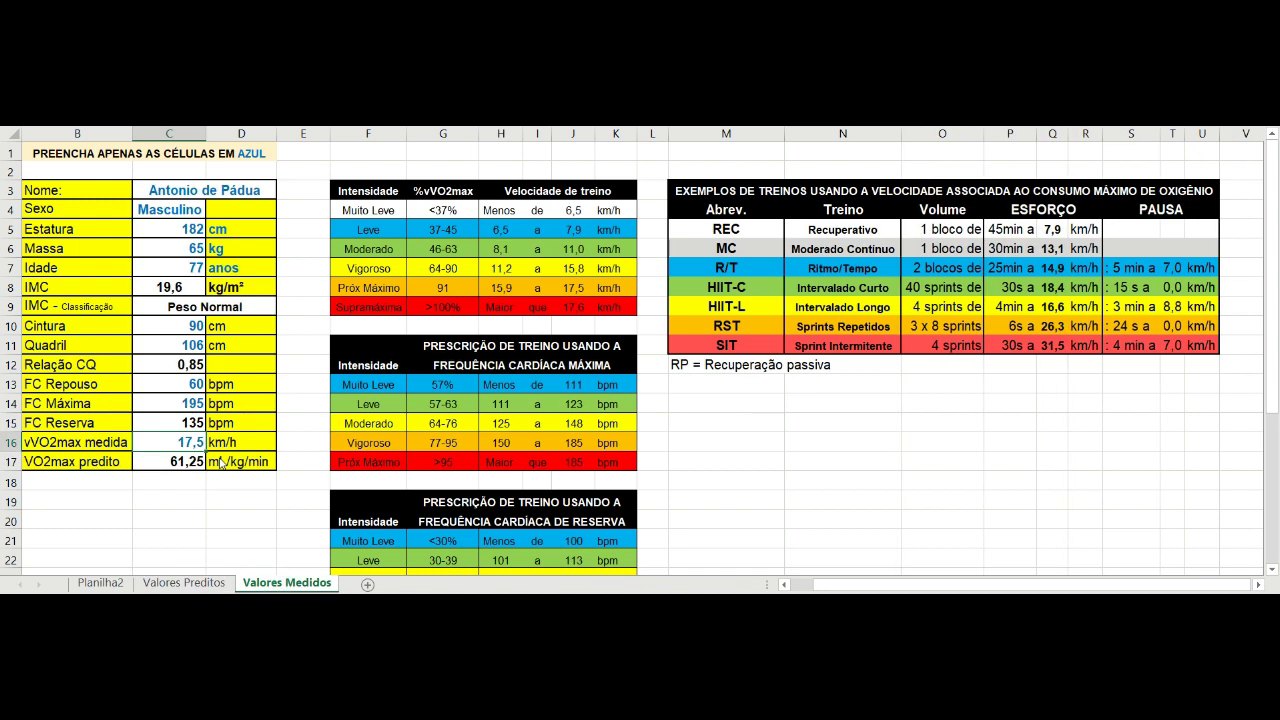